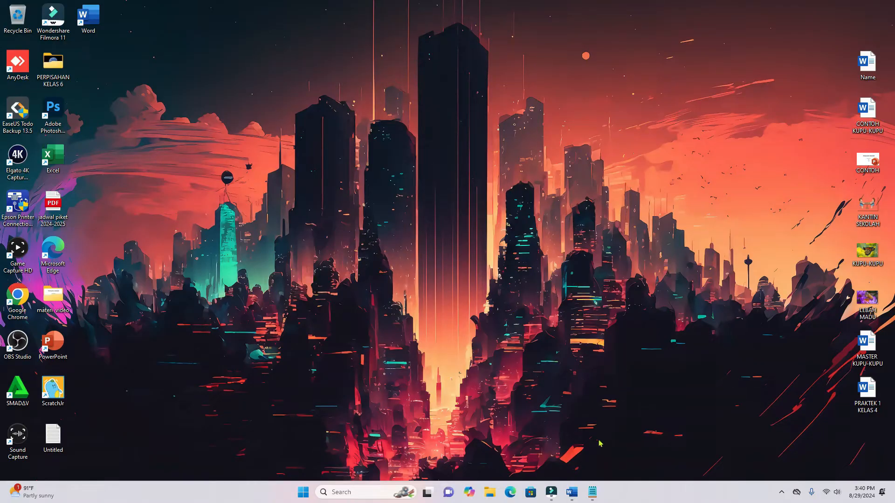
- Add an eighth item, "pICTURE", to the numbered lesson list in Notepad and put the notes away
left_click(591, 494)
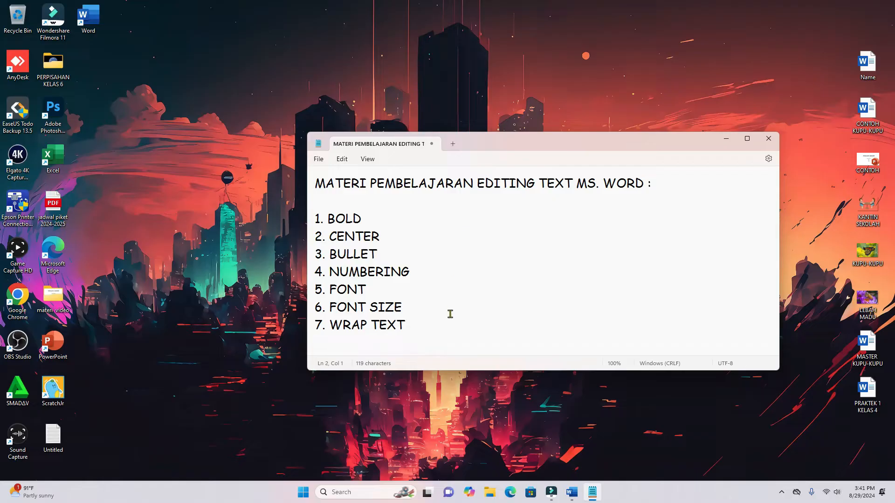
left_click(421, 327)
key("Return")
type("8.pI")
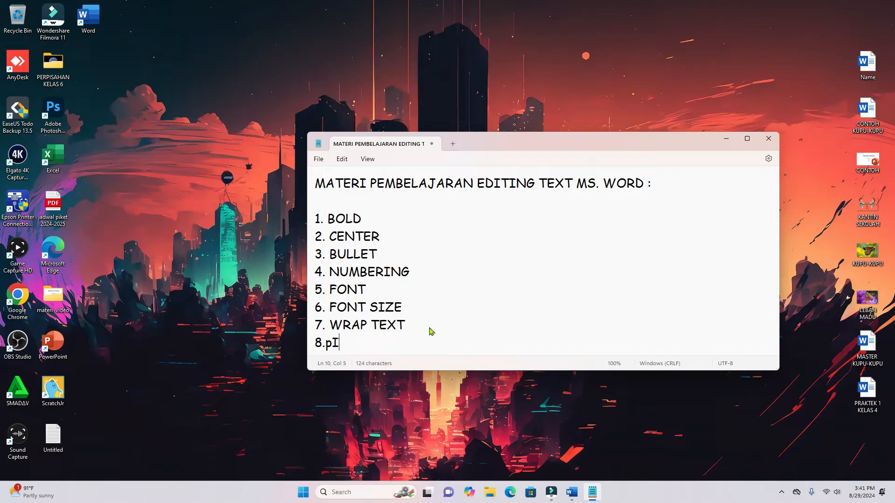
type("CTURE")
left_click(325, 343)
left_click(726, 142)
- Switch to Word and examine the check-mark bullets, reference numbering and butterfly picture in the CONTOH KUPU-KUPU example
left_click(572, 495)
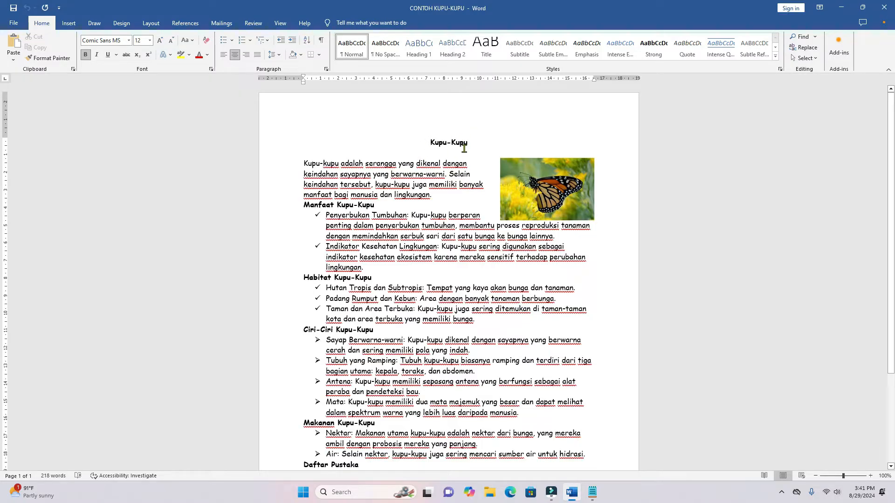
left_click(316, 215)
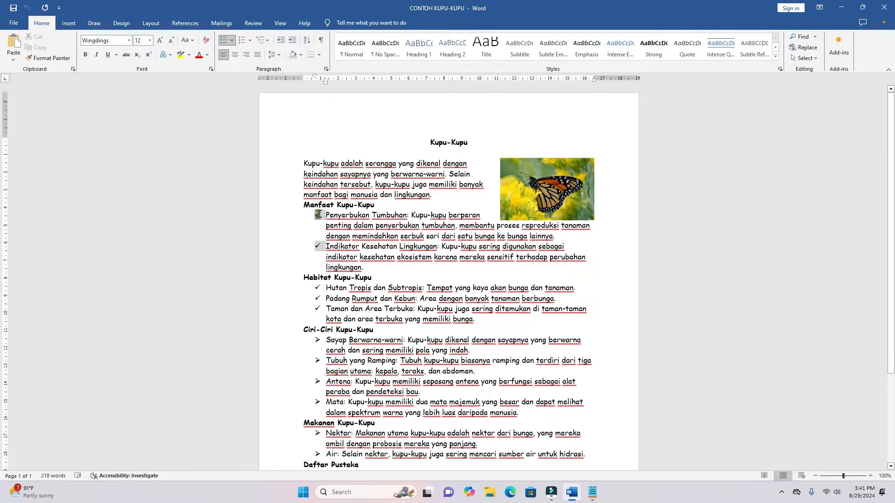
scroll(321, 282, "down", 4)
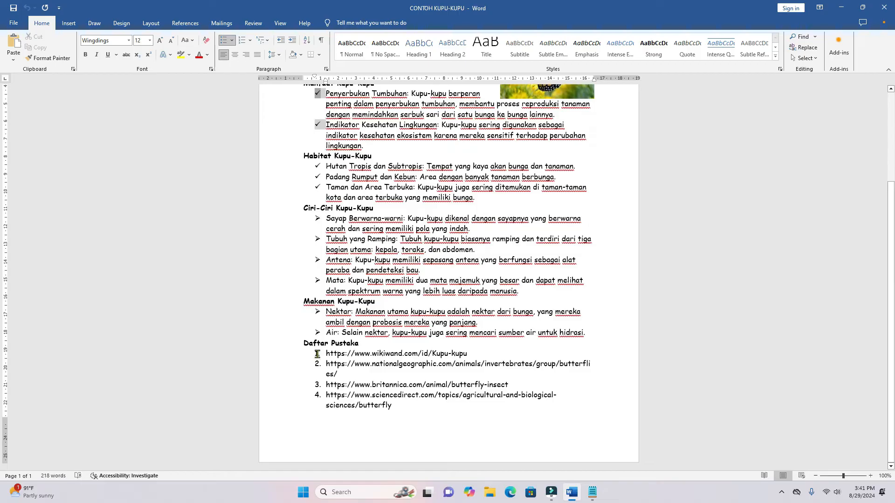
left_click(318, 353)
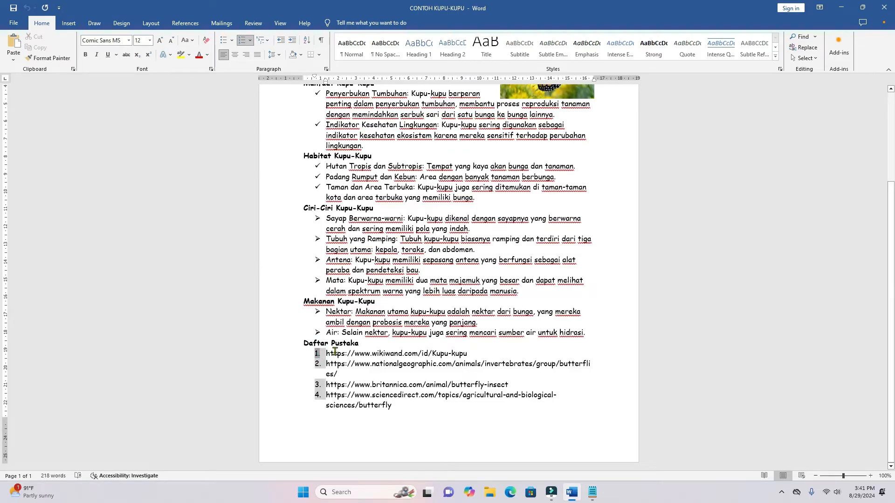
scroll(466, 270, "up", 4)
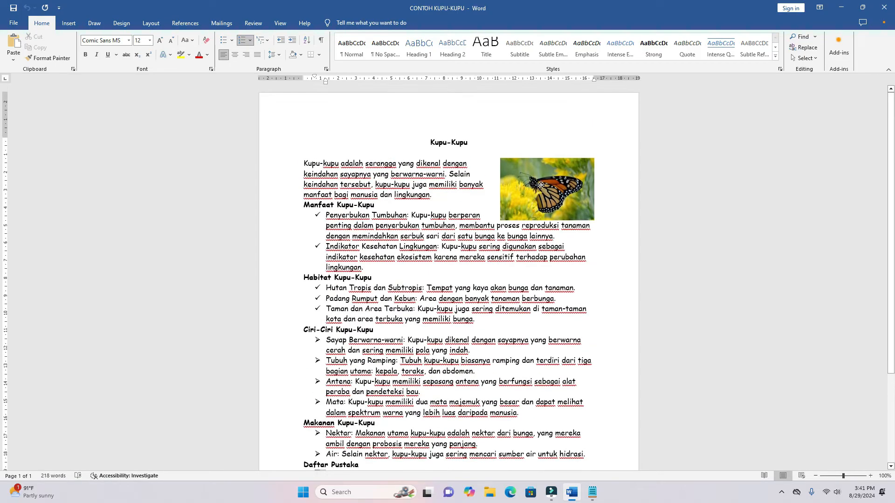
left_click(541, 186)
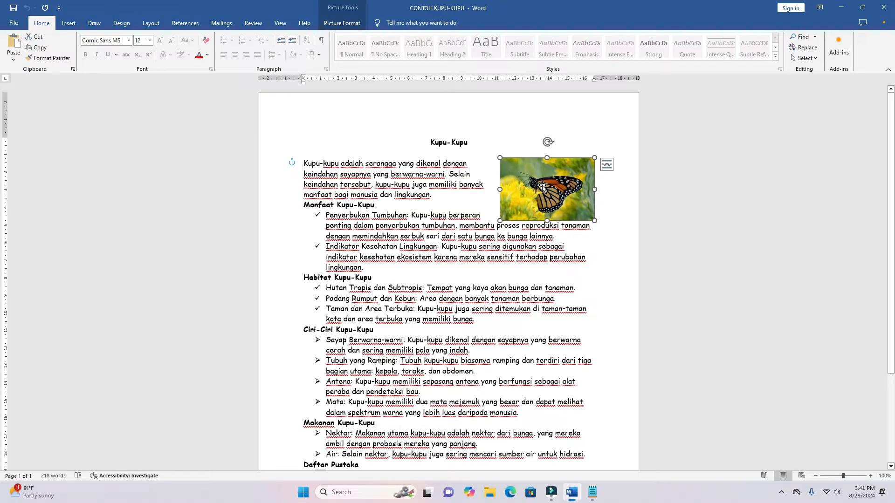
scroll(372, 289, "down", 3)
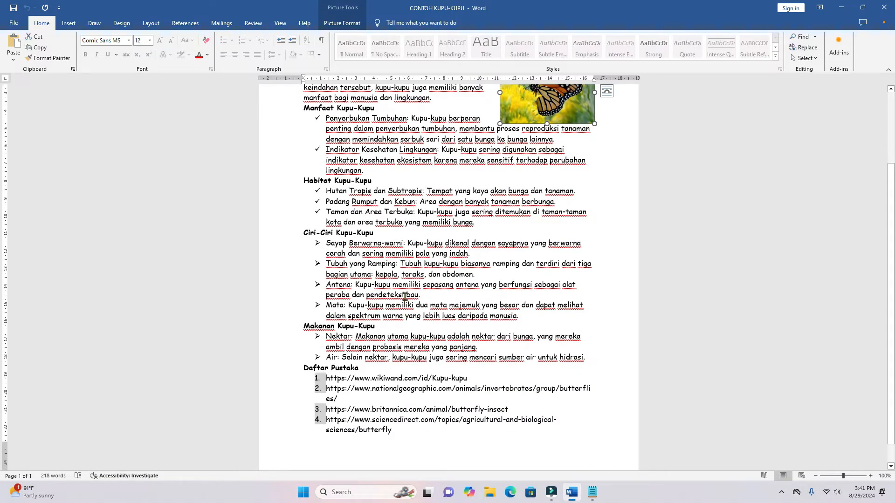
left_click(841, 7)
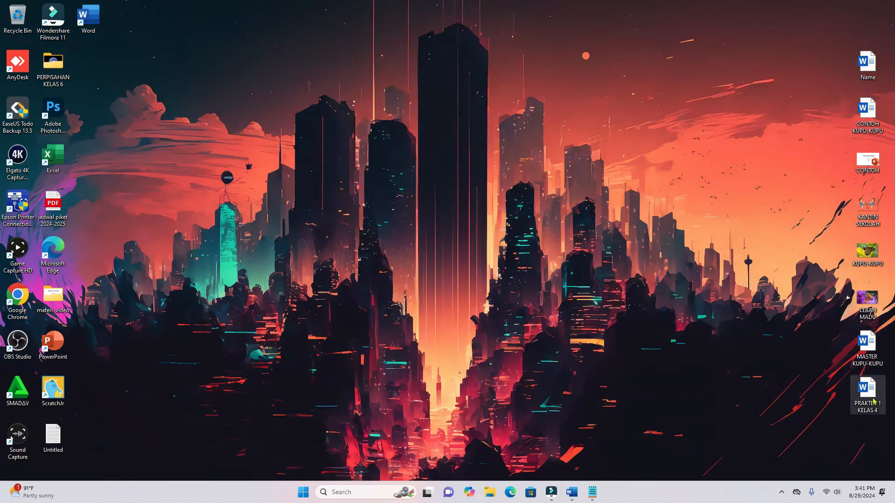
- Open the MASTER KUPU-KUPU document and bold its "Kupu-Kupu" title and the "Manfaat Kupu-Kupu" heading
double_click(869, 345)
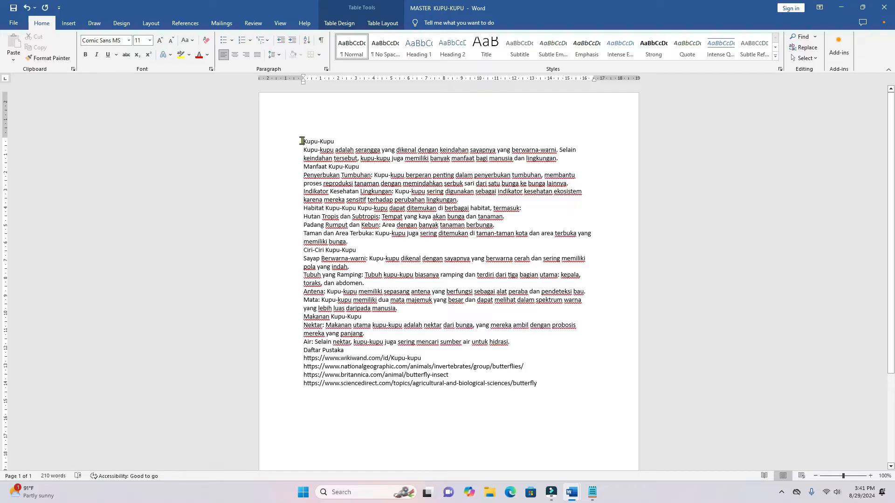
left_click_drag(302, 140, 344, 141)
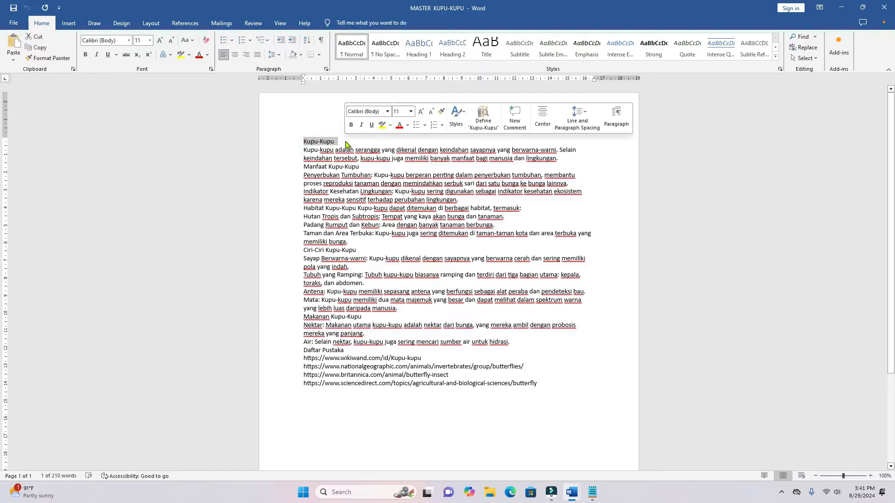
left_click(85, 55)
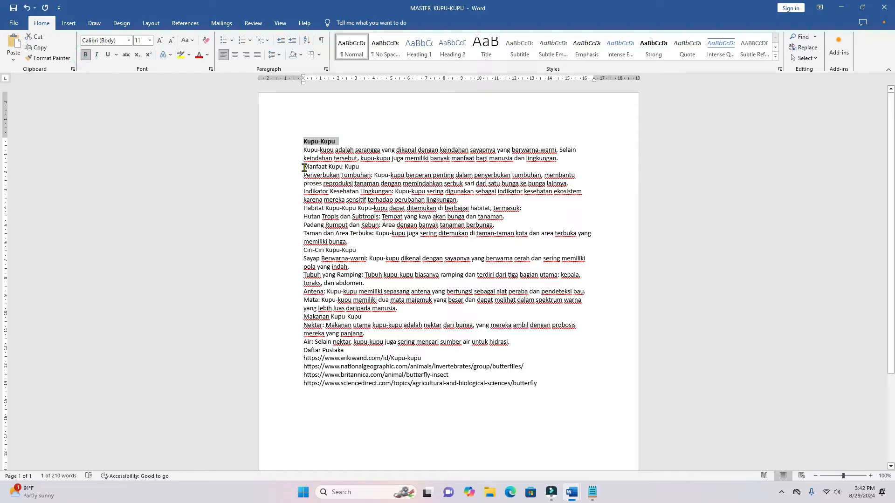
left_click_drag(302, 167, 357, 166)
left_click(86, 54)
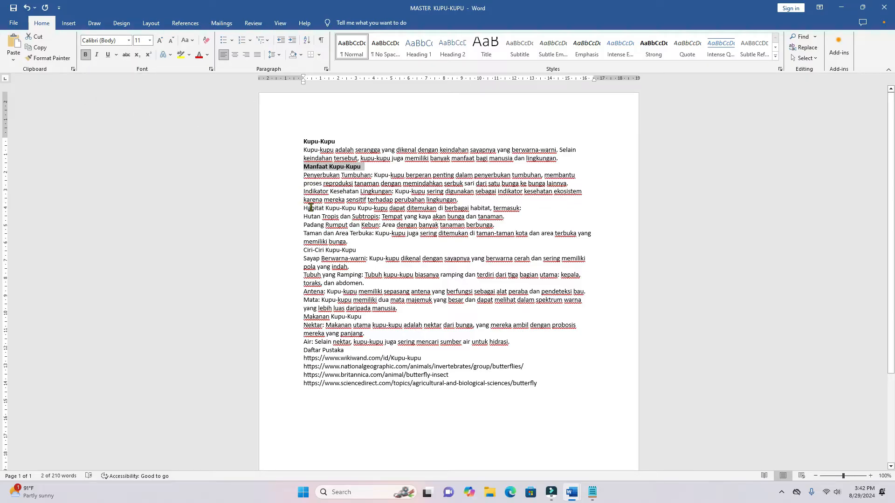
- Bold the whole line beginning "Habitat Kupu-Kupu" and the "Ciri-Ciri Kupu-Kupu" heading
left_click_drag(302, 209, 524, 208)
left_click(85, 54)
left_click(301, 251)
left_click(85, 55)
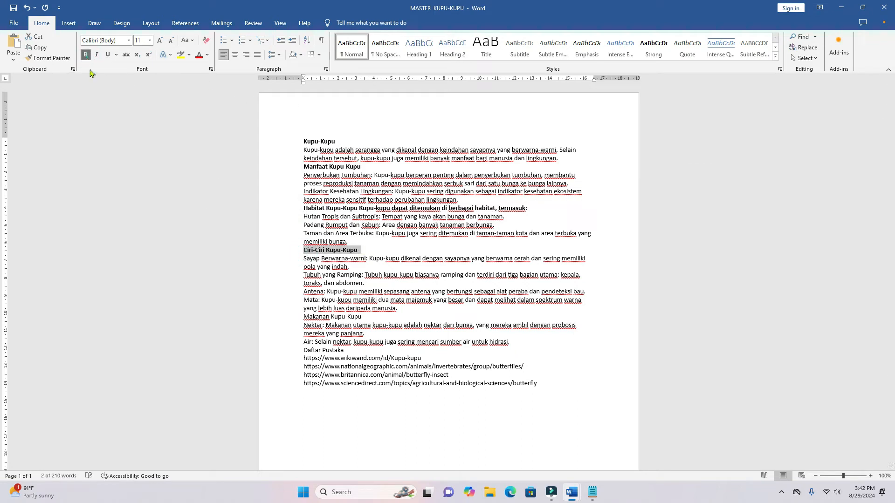
- Bold the "Makanan Kupu-Kupu" and "Daftar Pustaka" headings
left_click(302, 288)
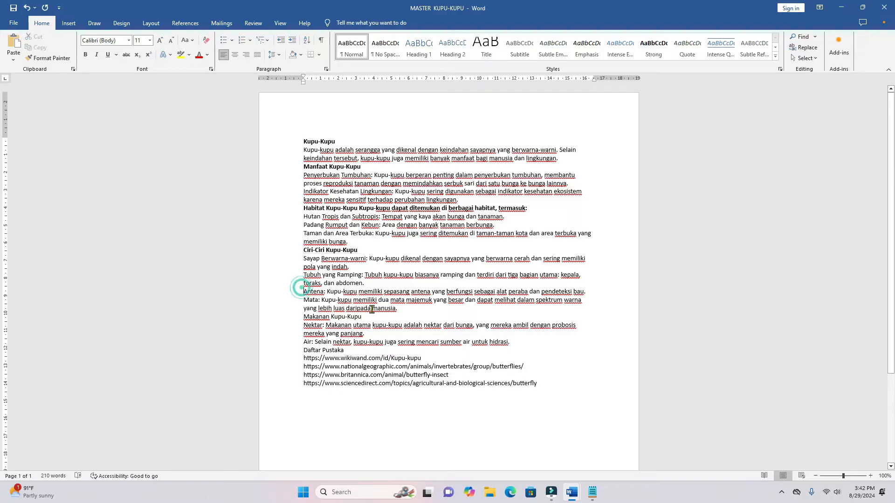
key("alt")
triple_click(299, 318)
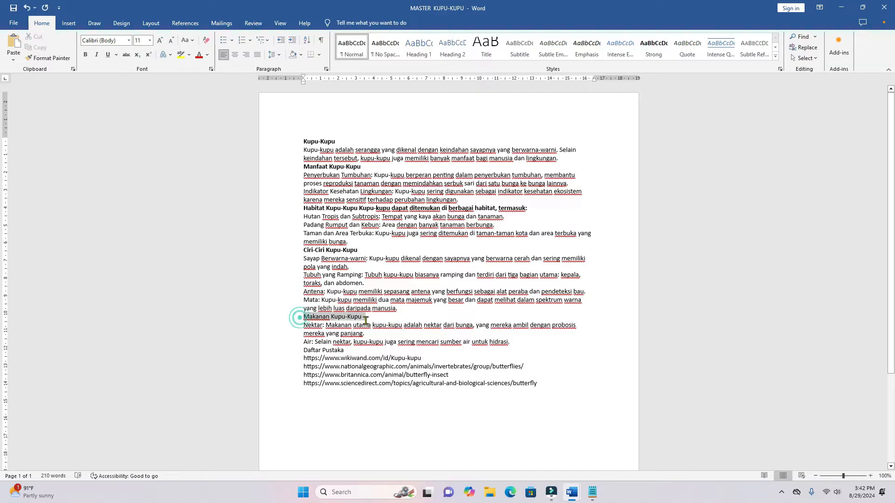
left_click(86, 55)
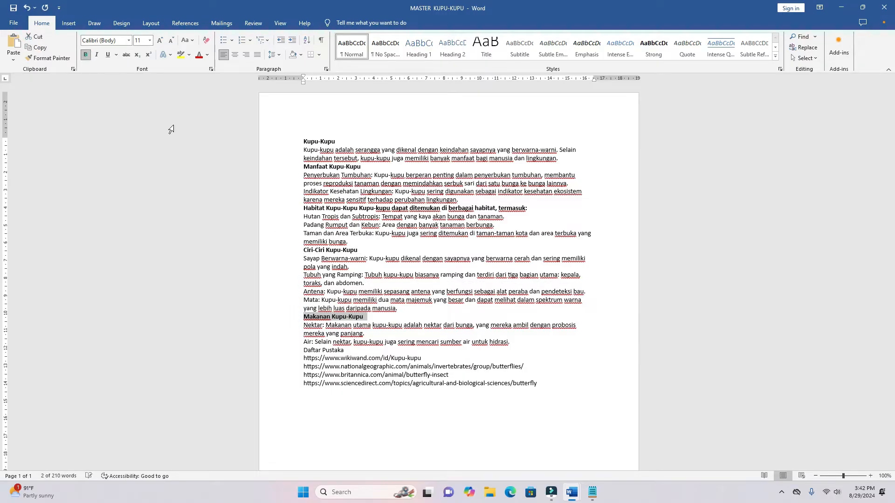
triple_click(302, 350)
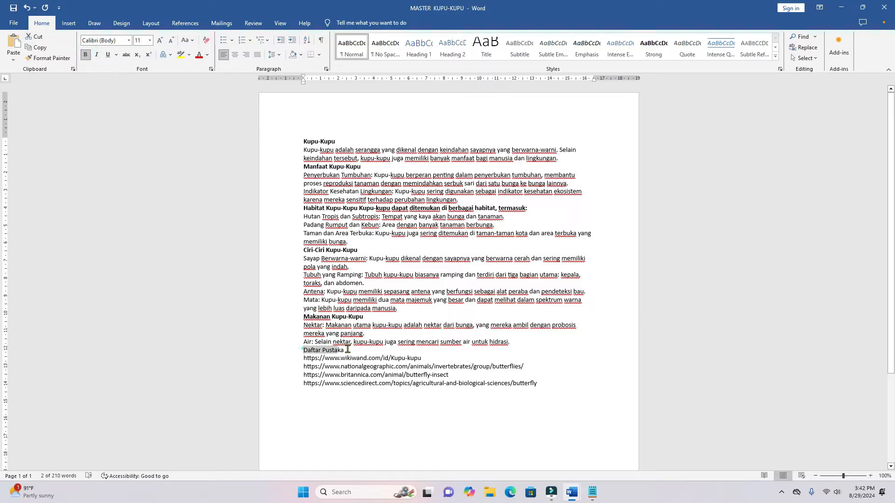
left_click(85, 54)
- Center the "Kupu-Kupu" title and insert a blank line below it
left_click_drag(299, 140, 348, 142)
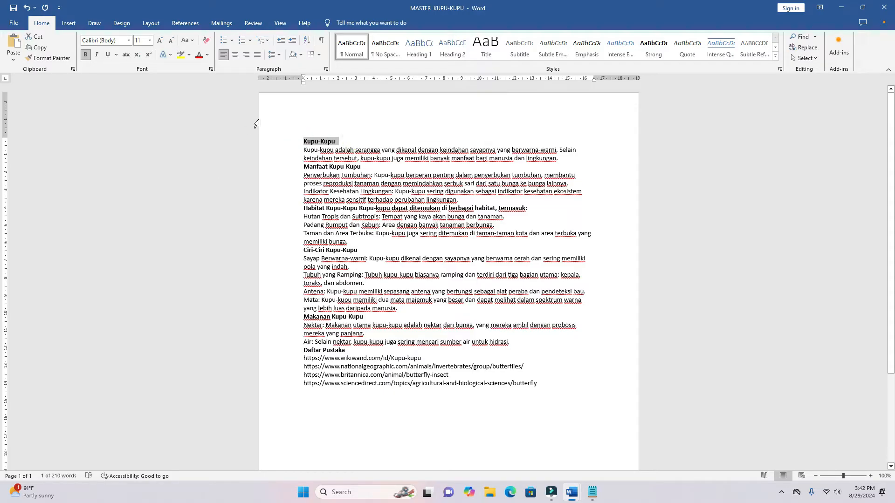
left_click(234, 59)
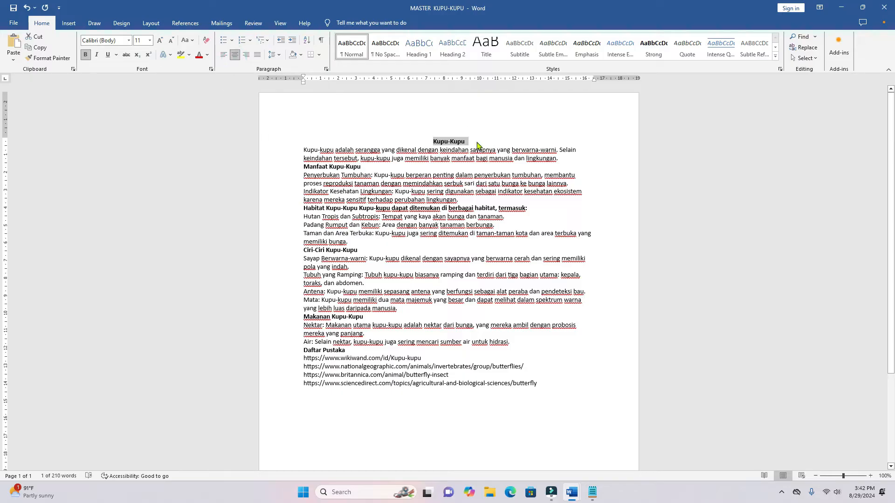
left_click(476, 145)
key("Return")
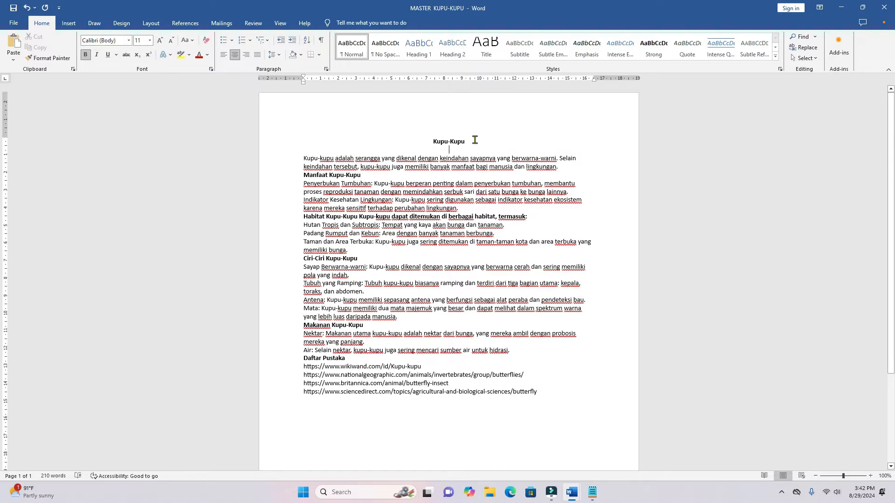
- Check the bullets in the CONTOH KUPU-KUPU example, and apply check-mark bullets to the two paragraphs under "Manfaat Kupu-Kupu" in the master document
key("alt")
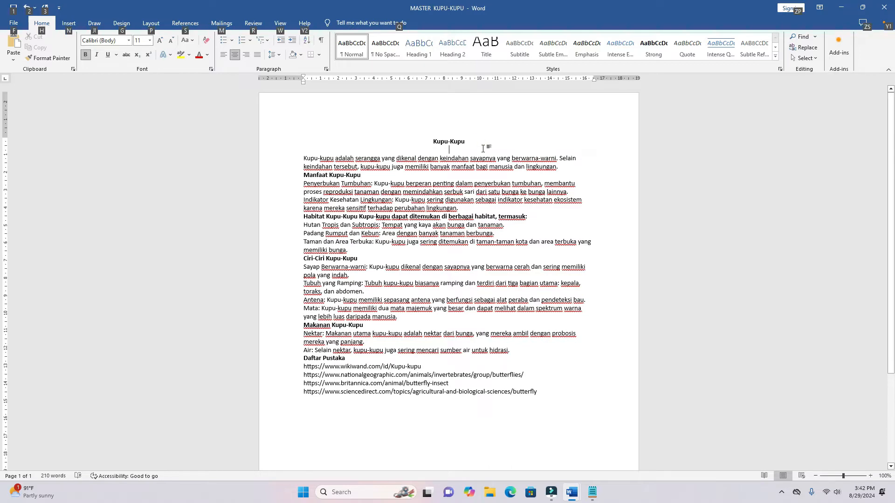
key("alt+Tab")
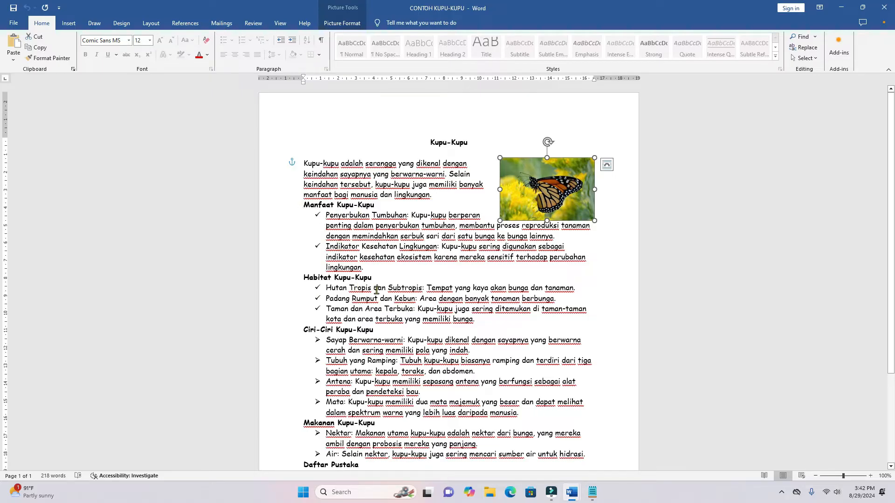
left_click(318, 216)
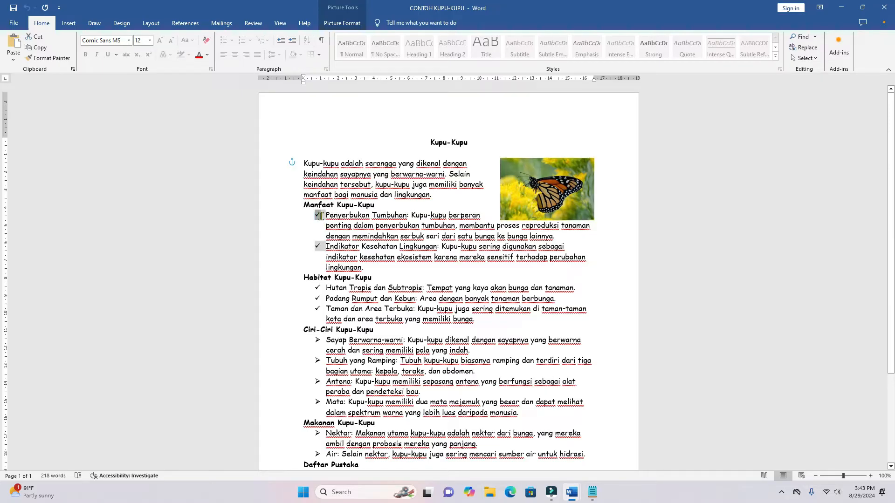
left_click(294, 205)
key("alt+Tab")
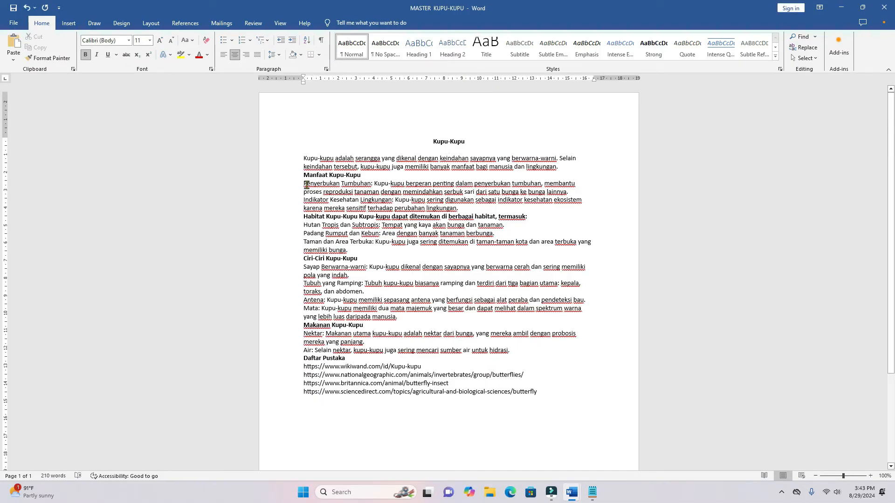
left_click_drag(302, 184, 363, 192)
left_click_drag(472, 205, 460, 209)
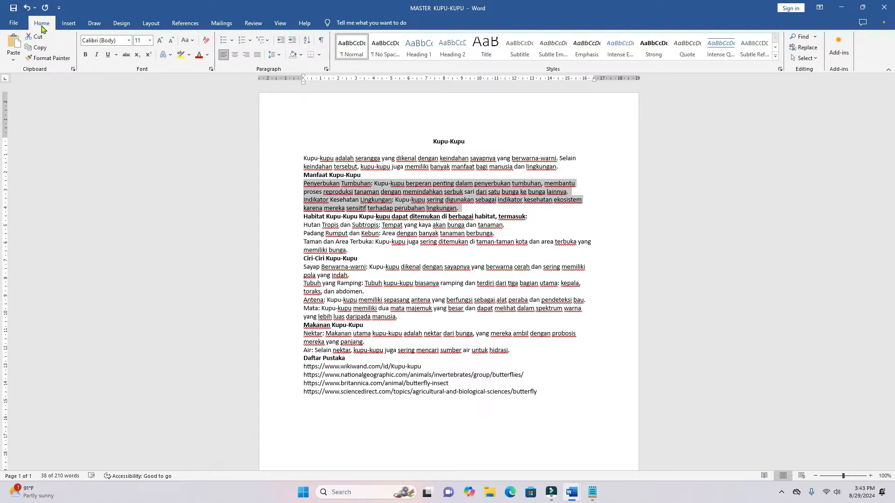
left_click(232, 41)
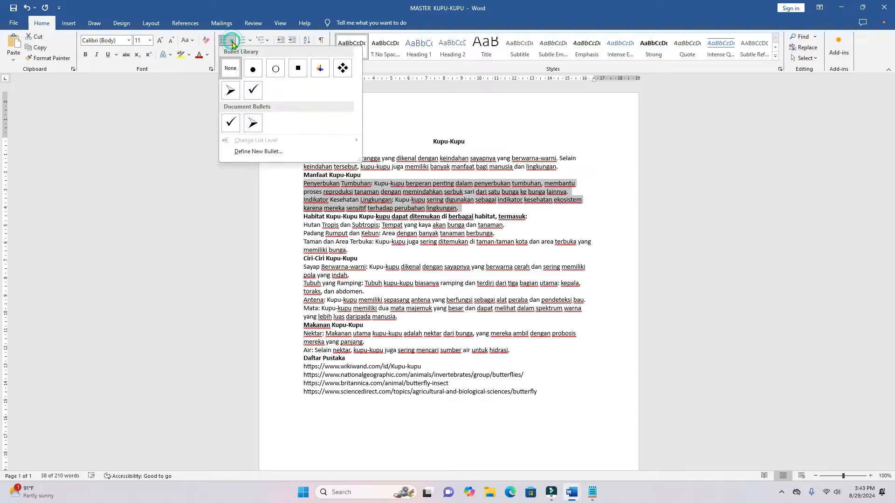
left_click(252, 91)
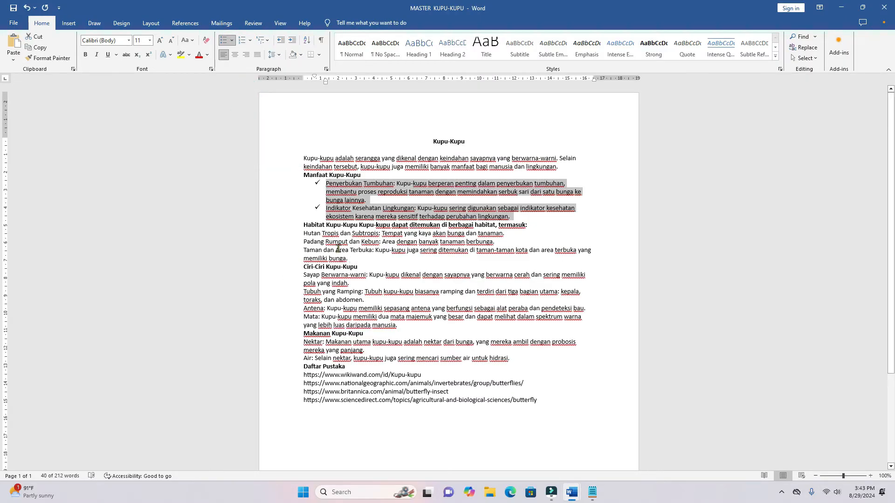
- Apply check-mark bullets to the three paragraphs under the "Habitat Kupu-Kupu" line
left_click_drag(301, 234, 580, 255)
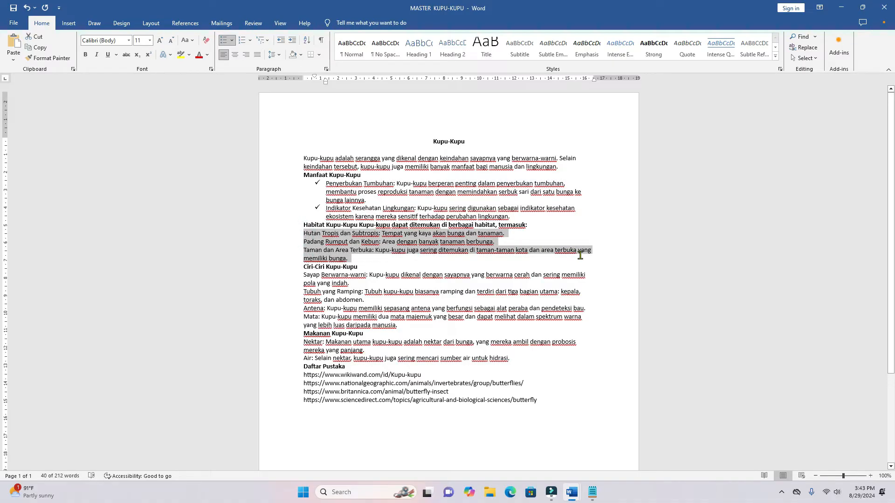
left_click(231, 41)
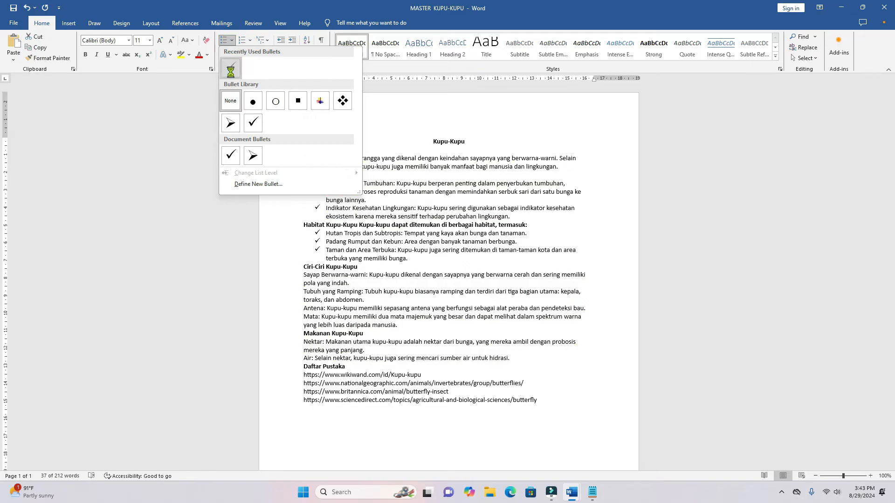
left_click(230, 70)
- Apply arrowhead bullets to the four paragraphs under "Ciri-Ciri Kupu-Kupu", from "Sayap Berwarna-warni" to "Mata"
left_click_drag(304, 277, 451, 329)
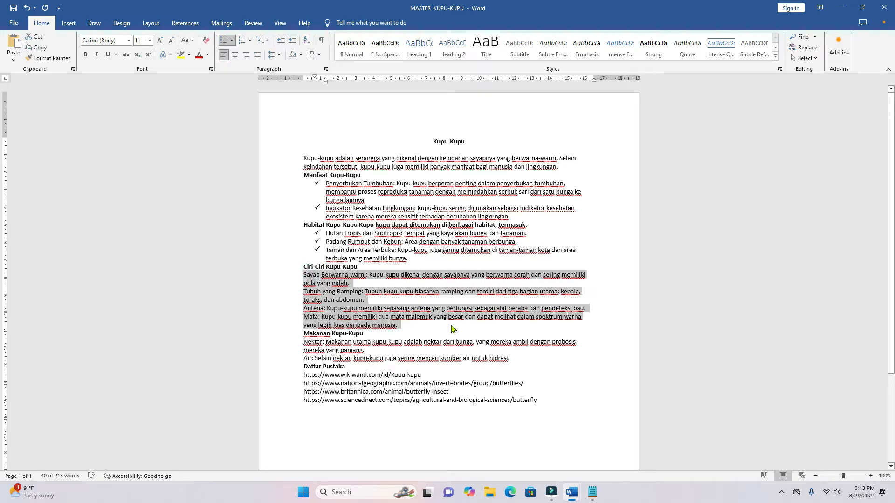
left_click(231, 41)
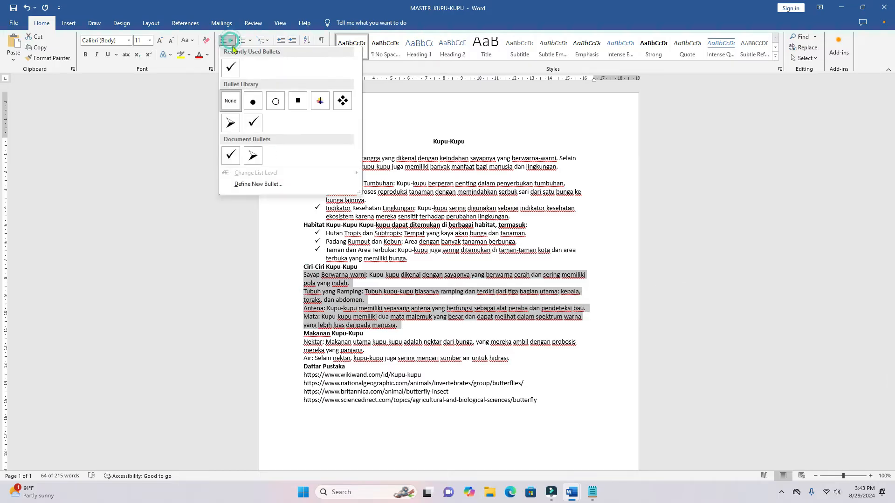
left_click(252, 157)
- Apply arrowhead bullets to the "Nektar" and "Air" paragraphs under "Makanan Kupu-Kupu"
left_click_drag(302, 350, 515, 368)
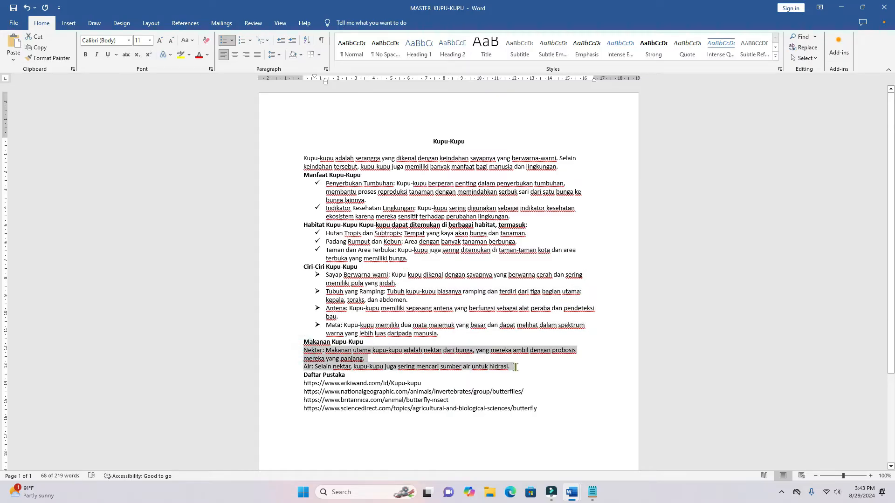
left_click(233, 42)
left_click(231, 68)
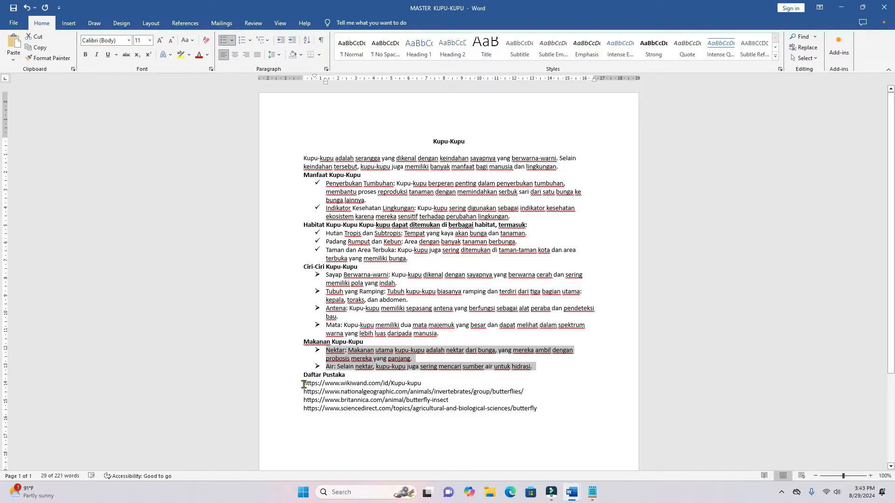
- Apply 1. 2. 3. numbering to the four web links under "Daftar Pustaka"
left_click_drag(304, 385, 540, 409)
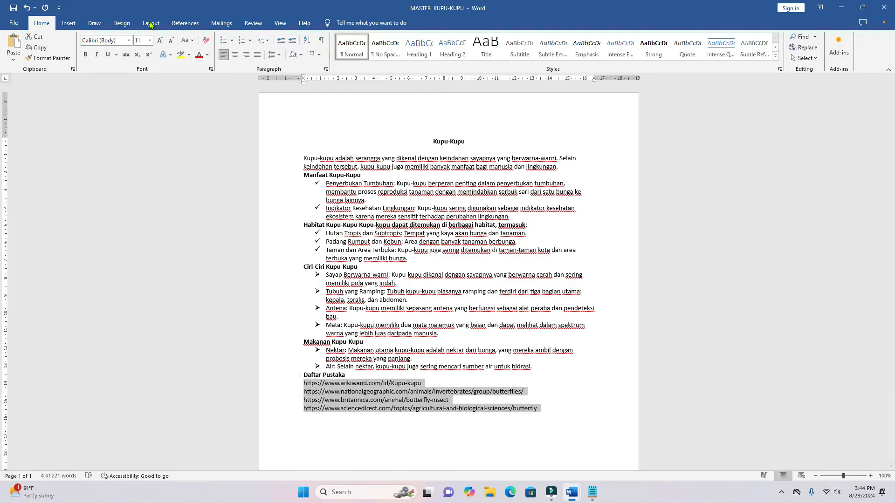
left_click(250, 41)
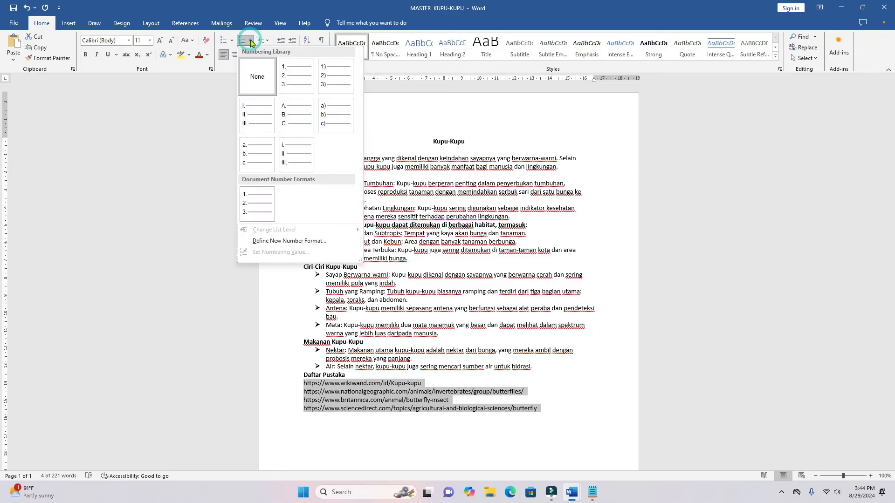
left_click(295, 78)
left_click(372, 424)
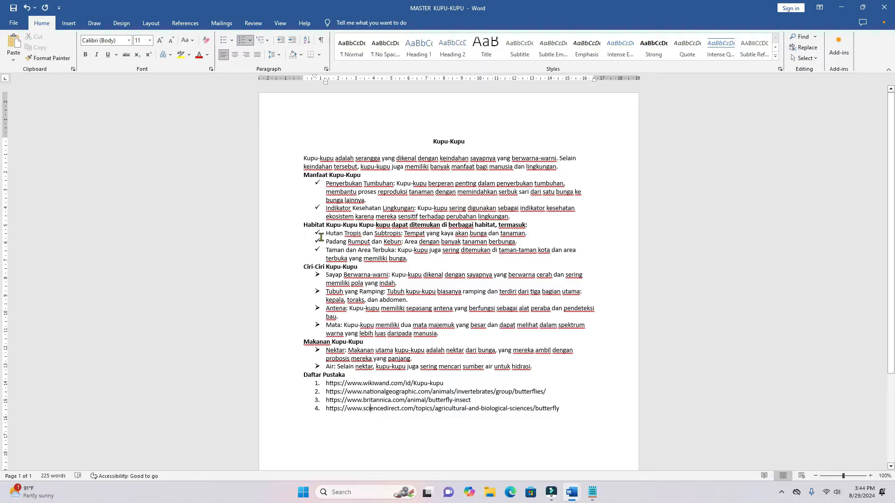
- Try adding bulleted items "XZXZ" and "ZXZ" after the "Air" paragraph, and delete them
left_click(539, 368)
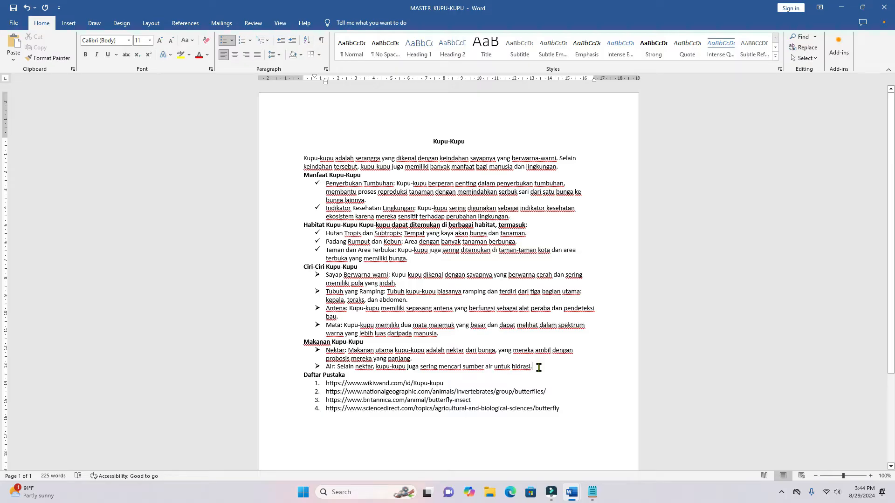
key("Return")
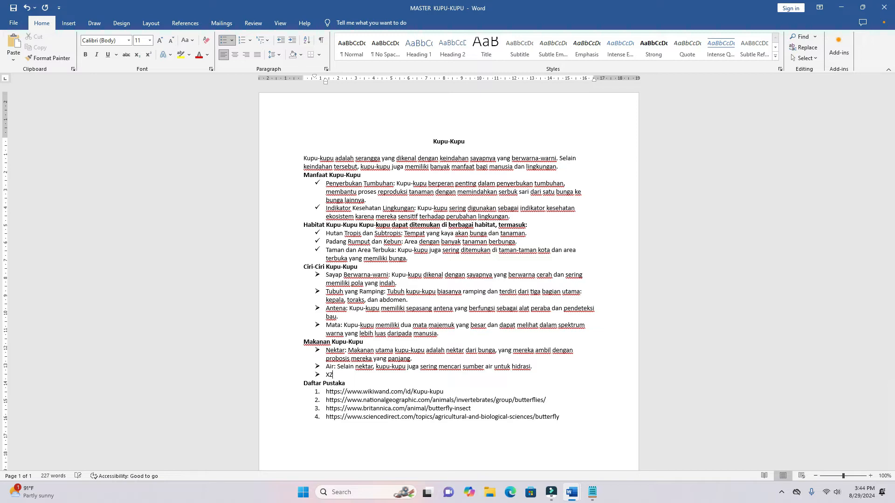
key("Return")
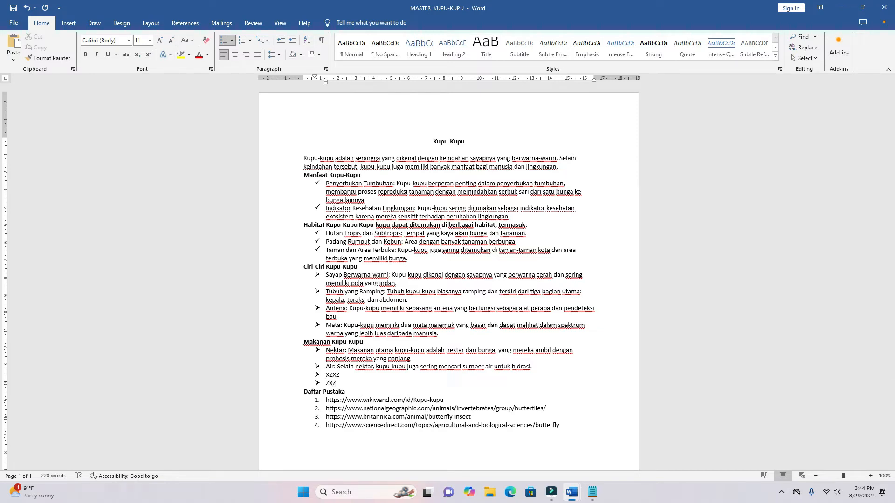
key("BackSpace")
key("BackSpace")
key("BackSpace")
key("BackSpace")
key("BackSpace")
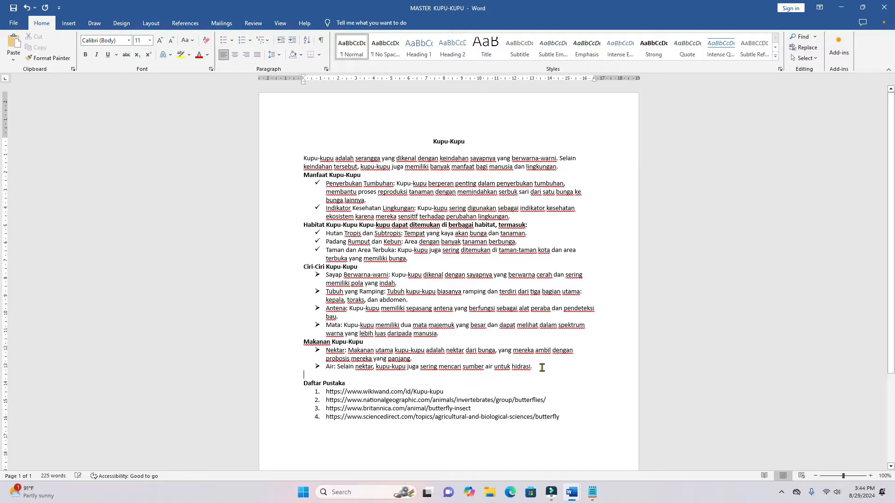
- Try adding numbered items "SS" and "S" after the last "Daftar Pustaka" link, and delete them
left_click(567, 411)
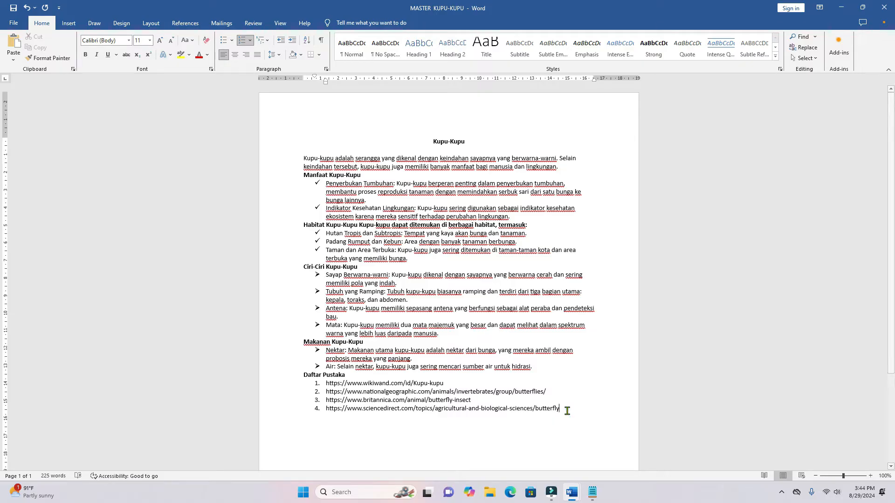
key("Return")
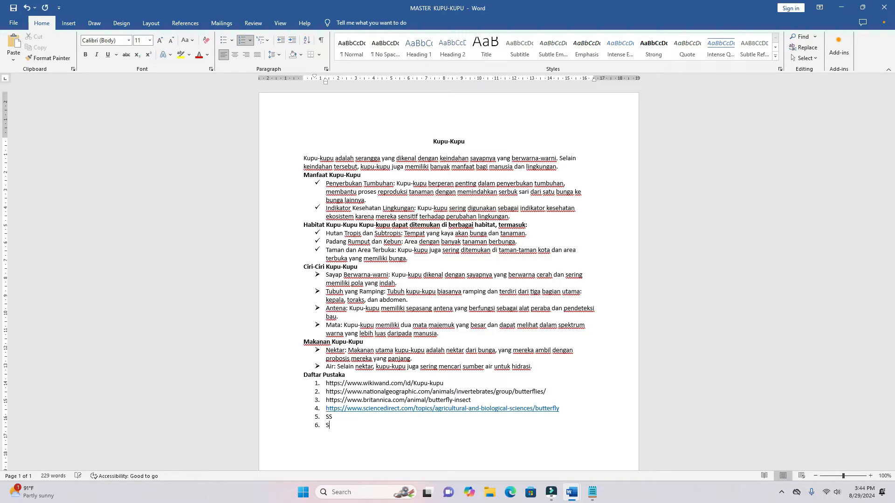
key("BackSpace")
key("BackSpace")
key("BackSpace")
key("BackSpace")
key("BackSpace")
key("BackSpace")
key("BackSpace")
key("BackSpace")
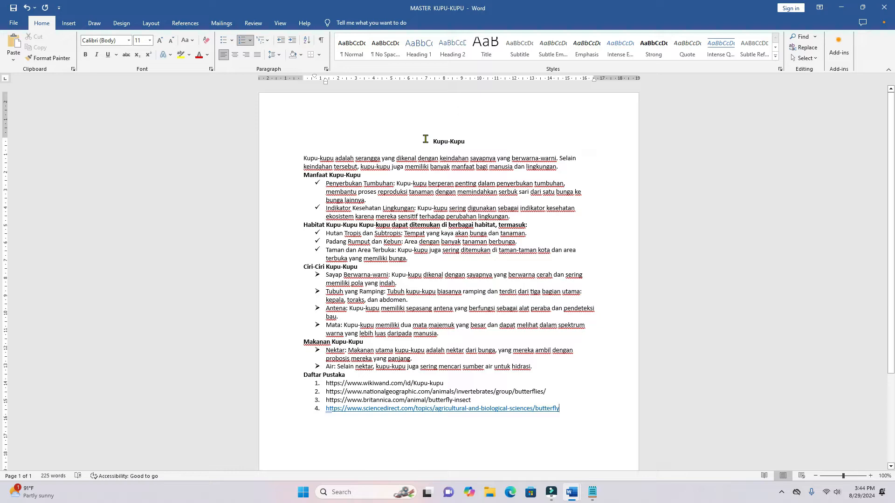
- Set the font of the whole text, from the title through the last reference link, to Comic Sans MS
left_click(375, 166)
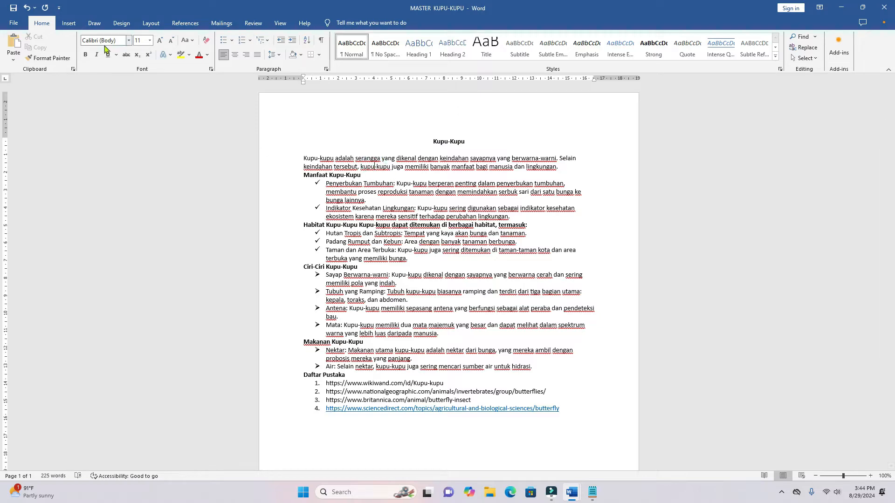
left_click_drag(431, 139, 570, 423)
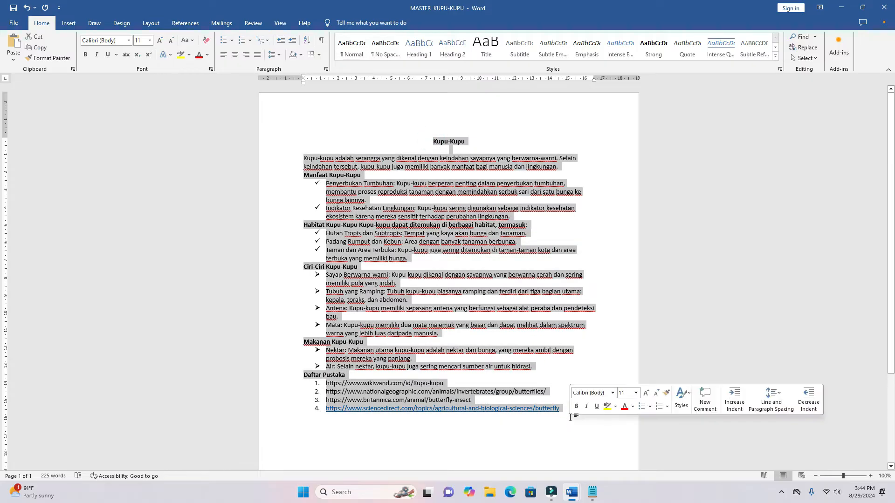
left_click(98, 42)
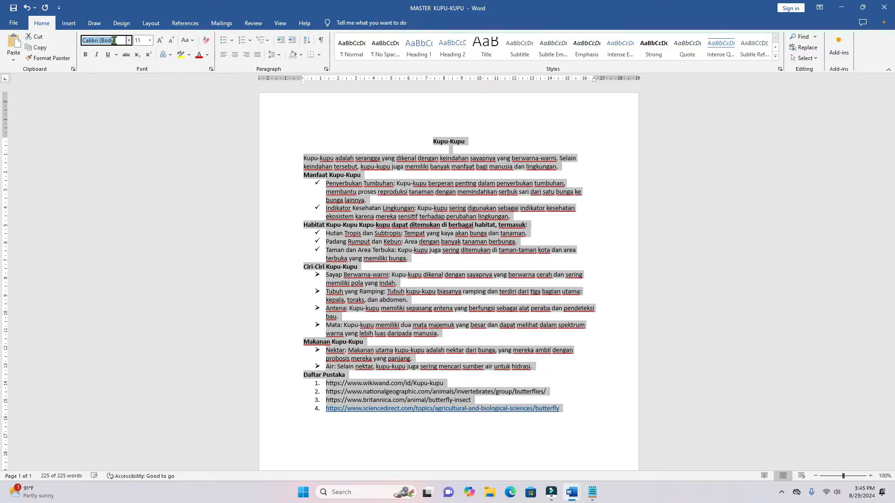
type("Comic Sans MS")
key("Return")
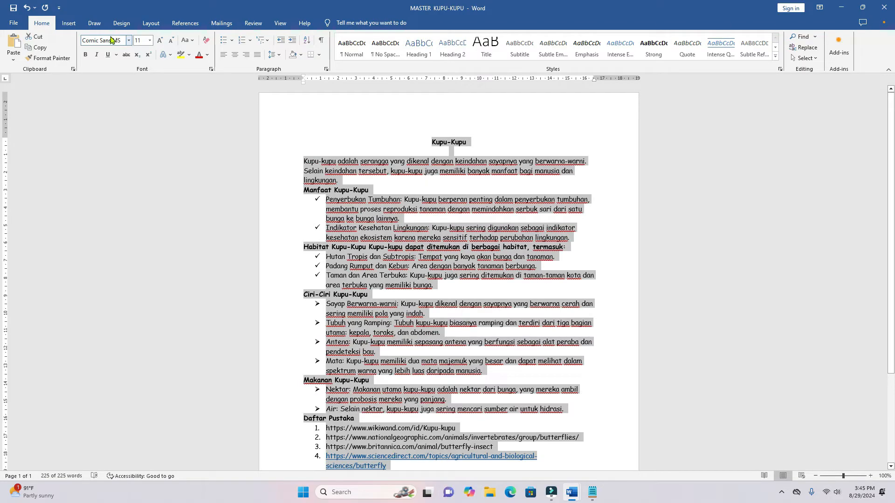
- Set the font size of the whole text to 12 and check the document down to the reference links
left_click(142, 40)
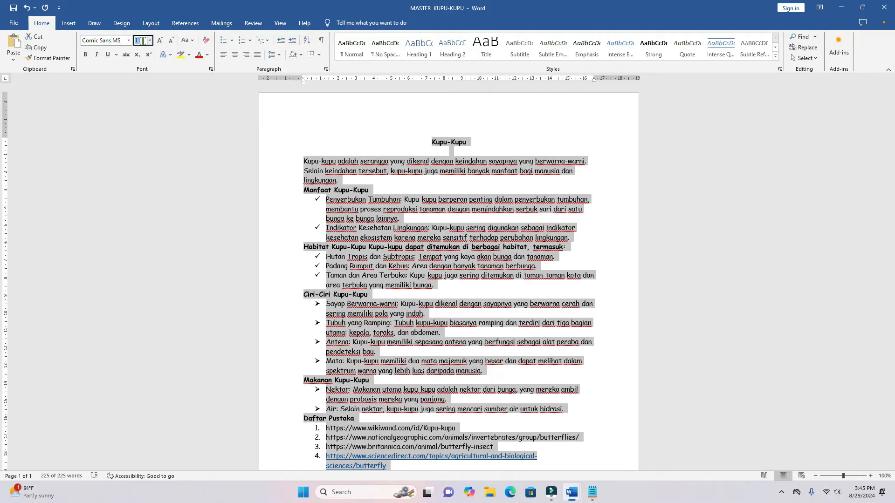
type("12")
key("Return")
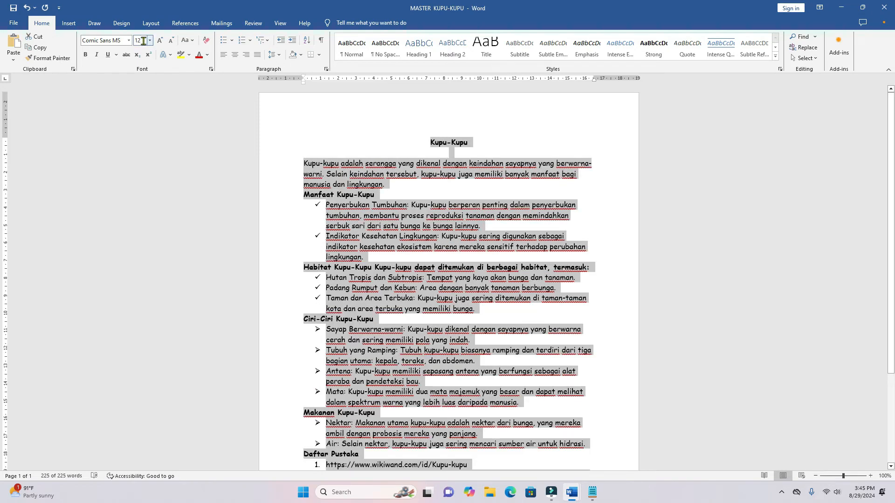
left_click(404, 183)
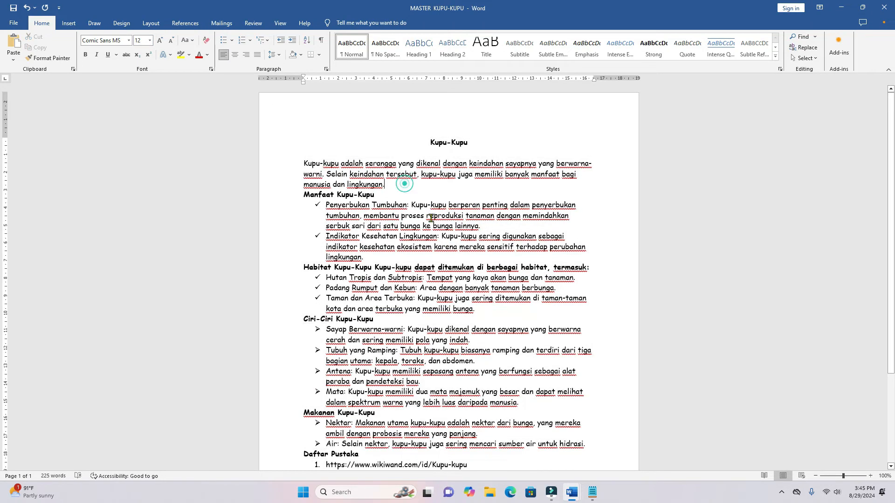
scroll(431, 219, "down", 3)
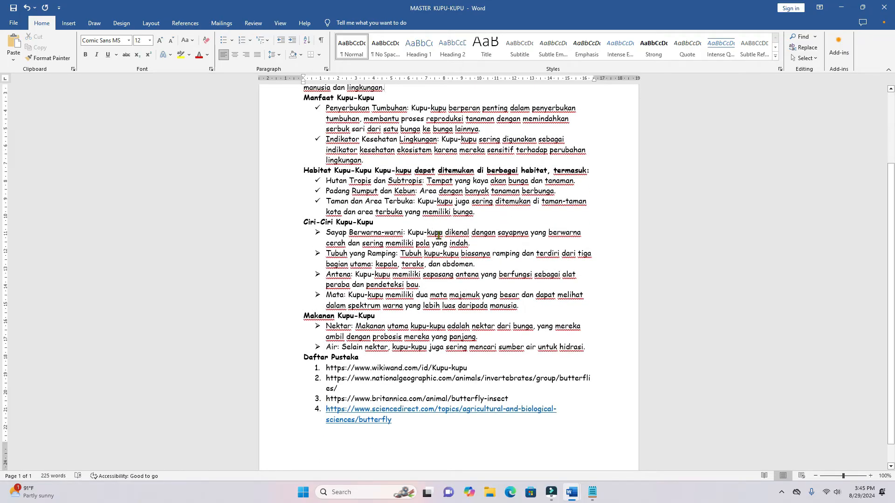
scroll(438, 236, "up", 3)
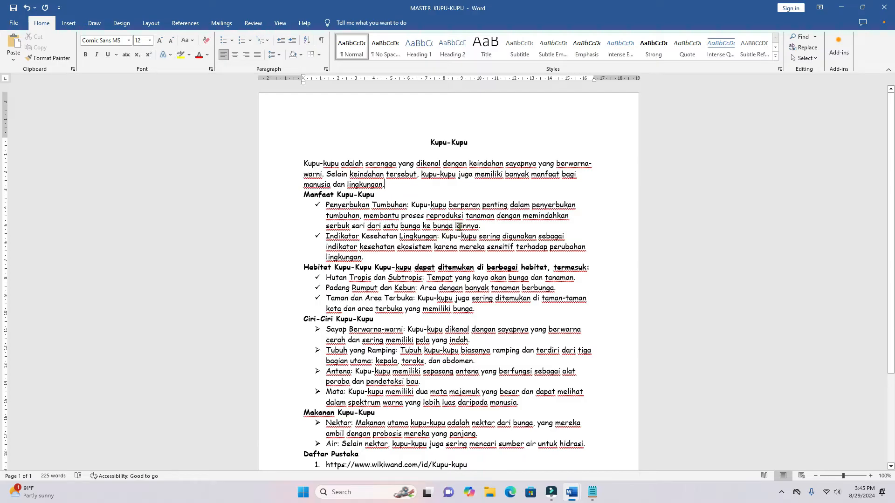
- Insert the KUPU-KUPU picture from the Desktop folder at the end of the introductory paragraph
left_click(68, 24)
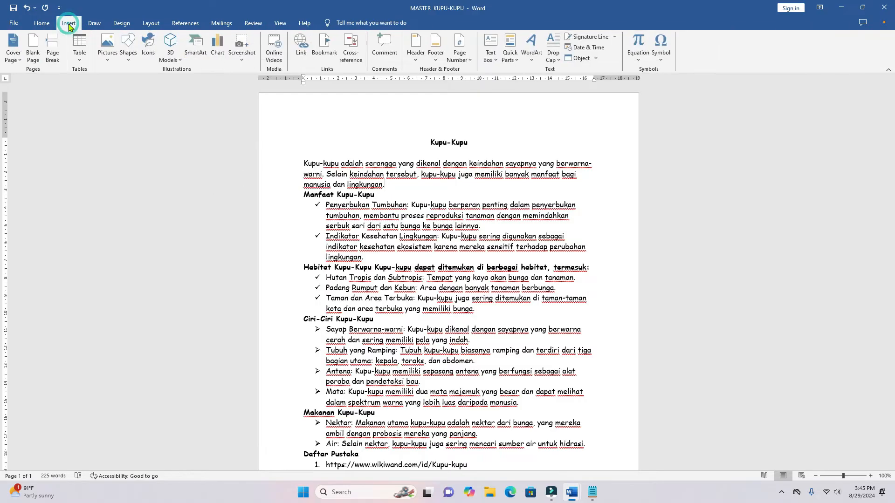
left_click(111, 60)
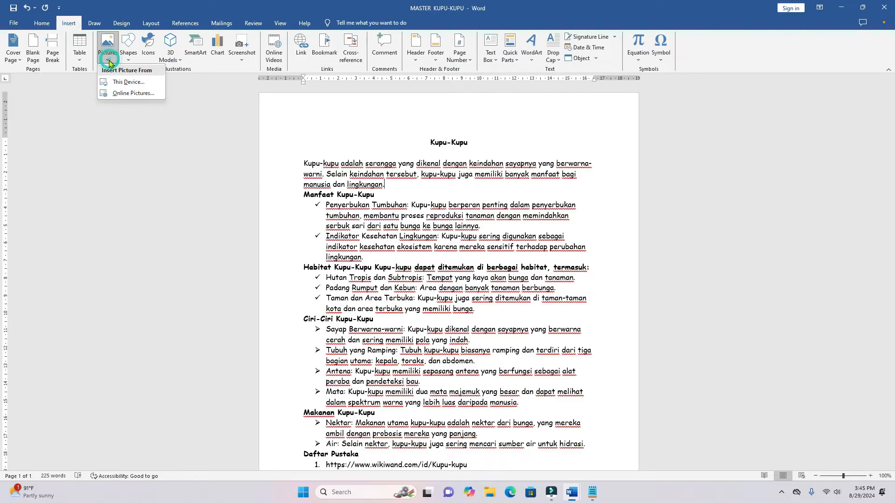
left_click(136, 82)
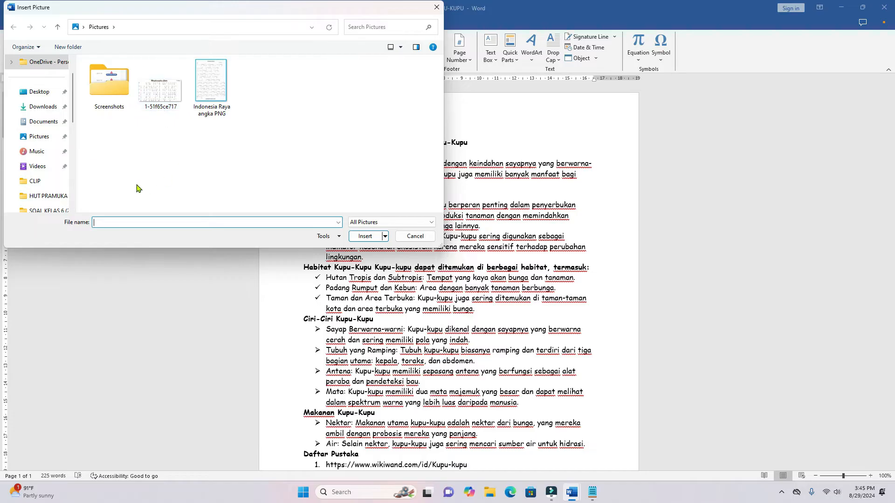
left_click(39, 91)
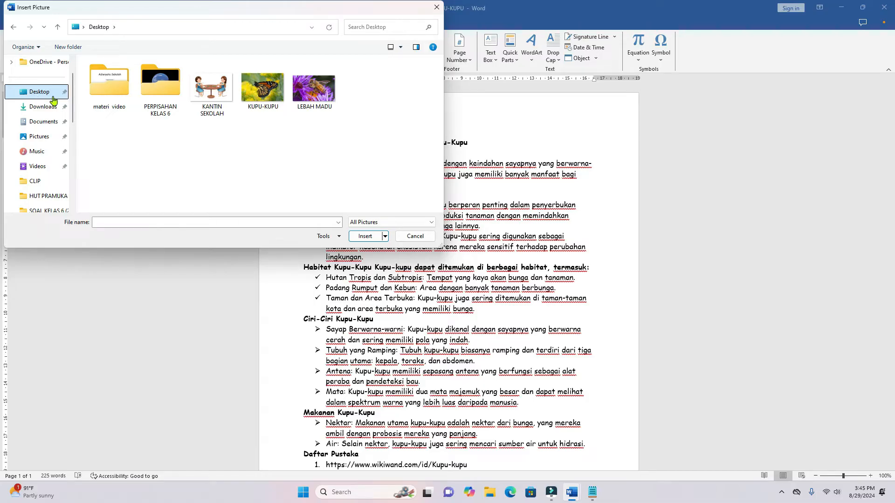
left_click(251, 105)
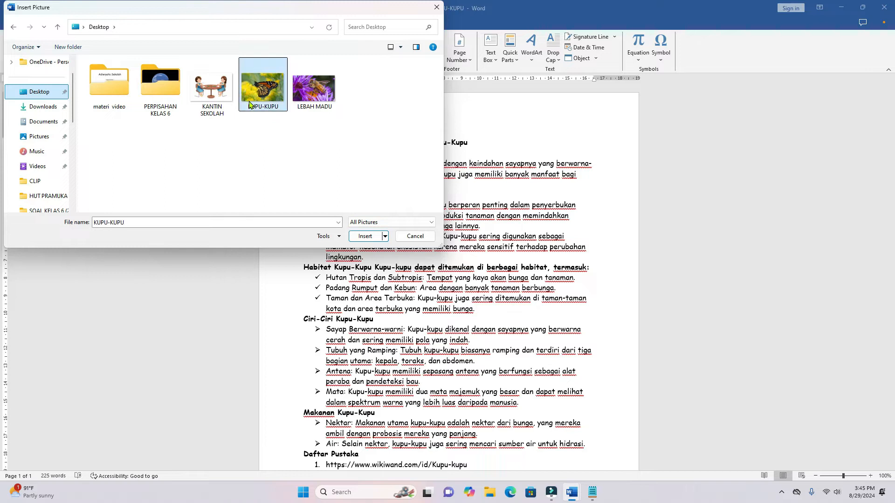
right_click(251, 104)
left_click(187, 170)
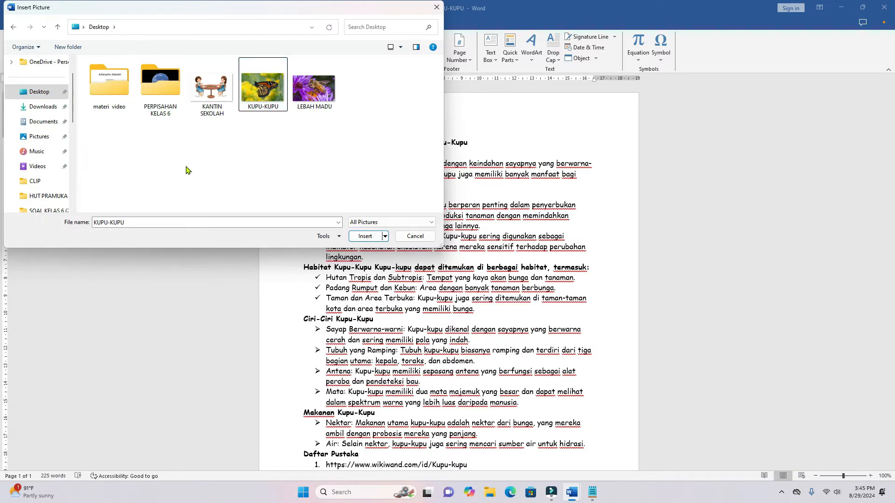
left_click(266, 97)
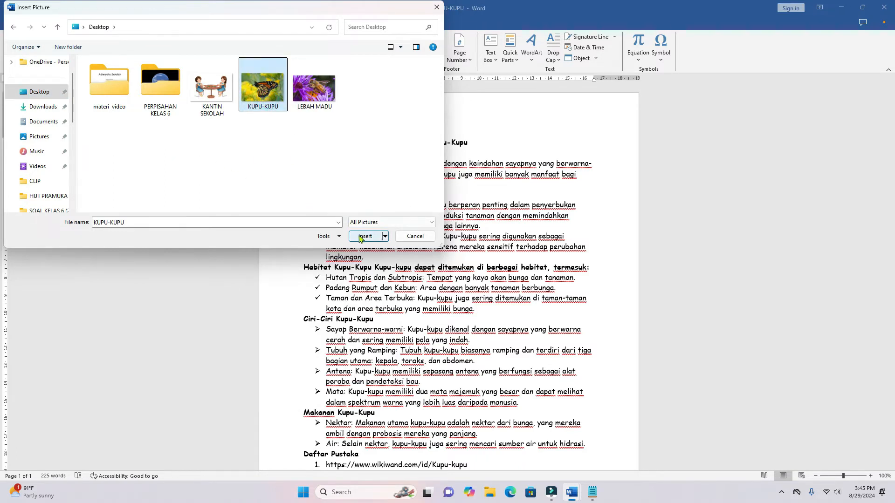
left_click(362, 236)
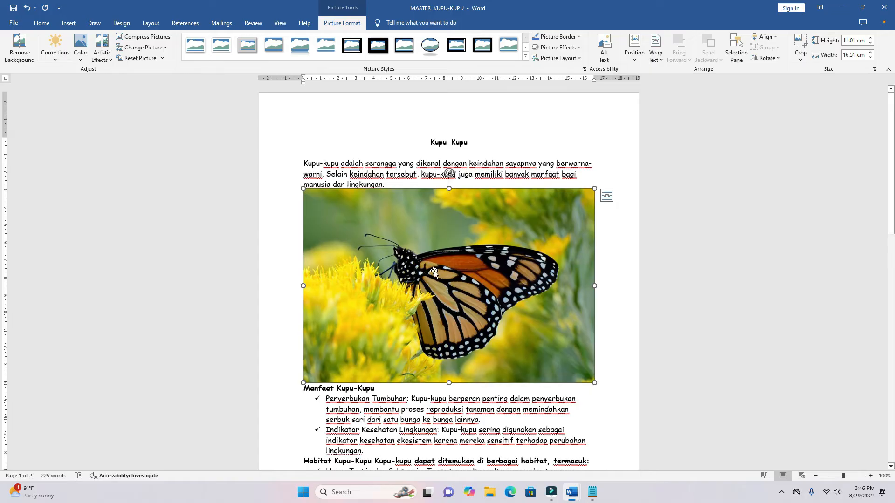
- Set the text wrapping of the inserted butterfly picture to Tight
left_click(656, 56)
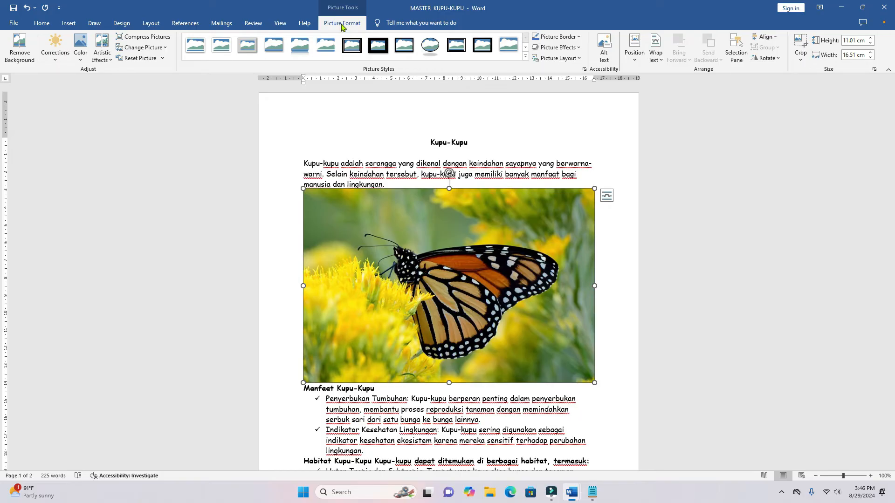
left_click(550, 159)
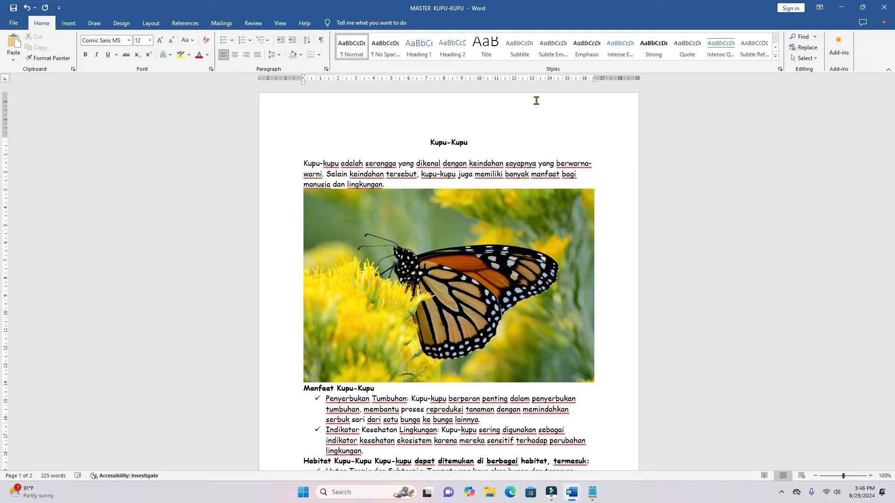
left_click(454, 257)
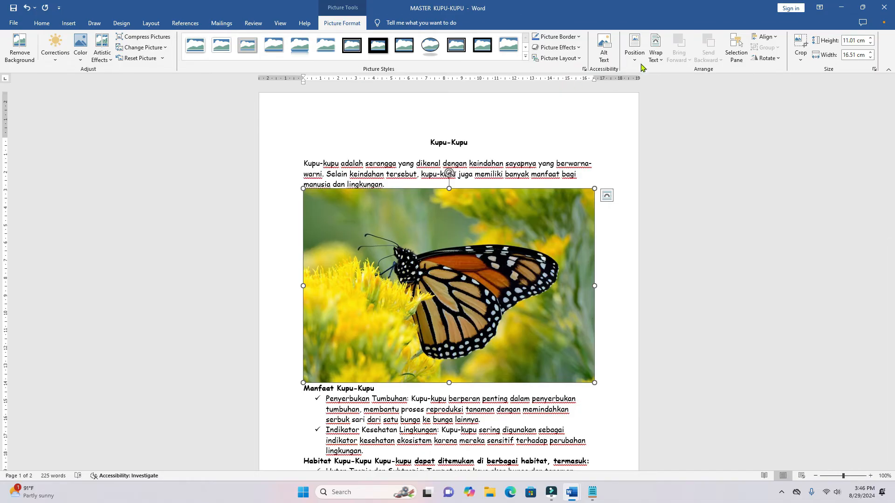
left_click(660, 63)
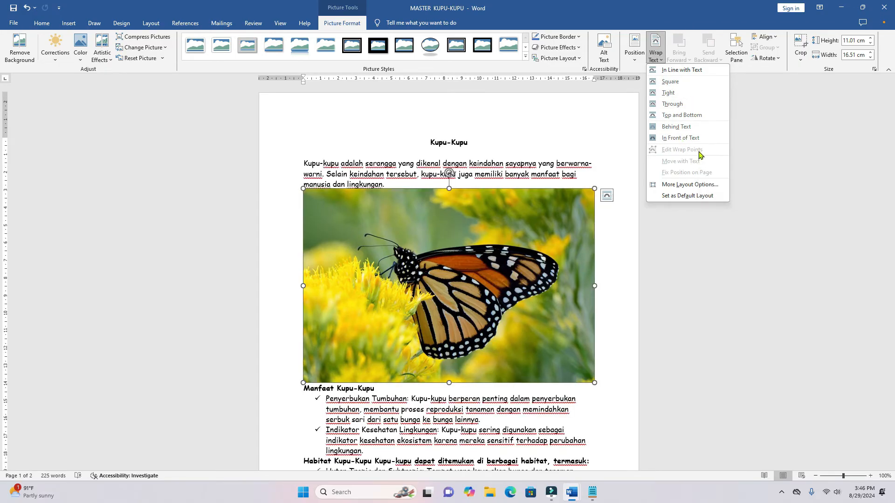
left_click(668, 93)
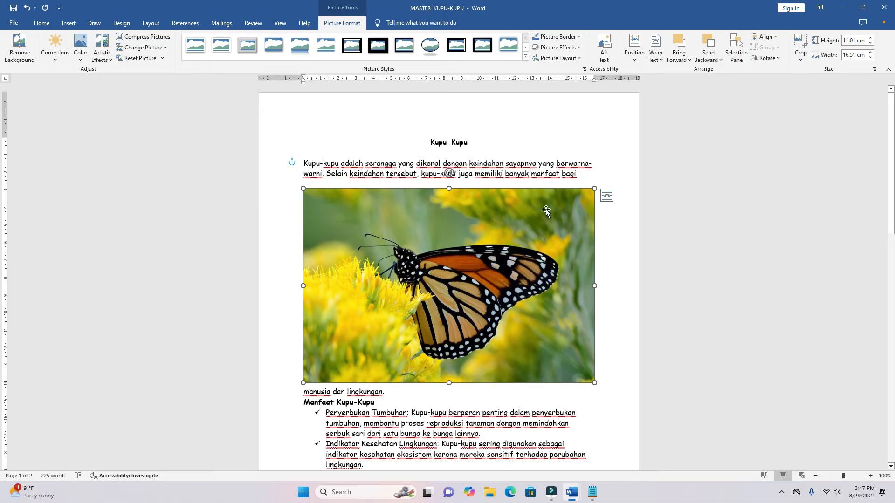
- Try In Front of Text wrapping on the large butterfly picture and switch it back to Tight
left_click(607, 198)
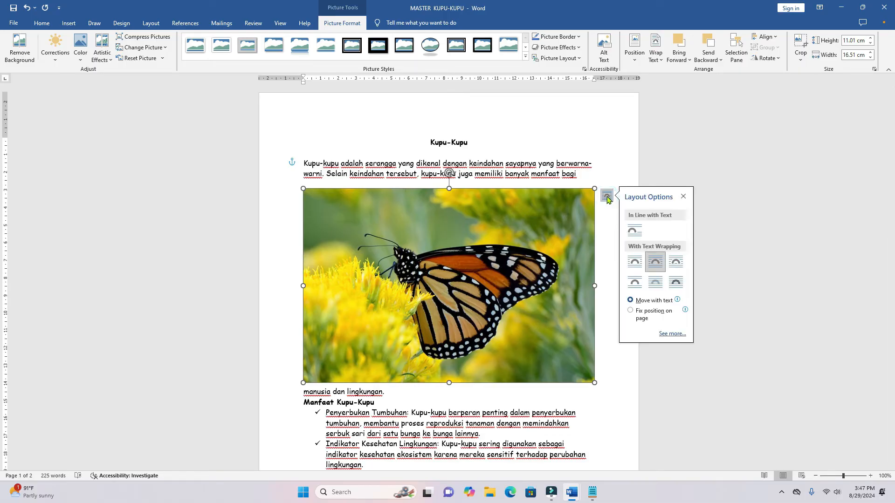
left_click(676, 286)
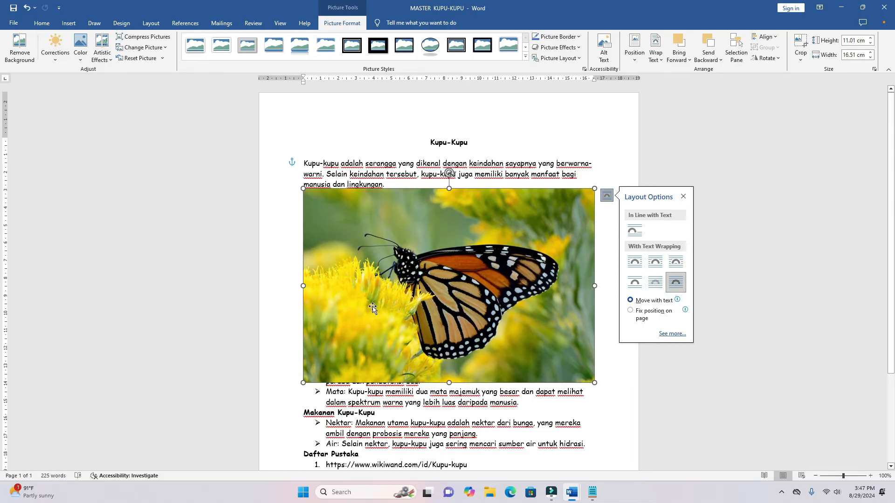
left_click(655, 264)
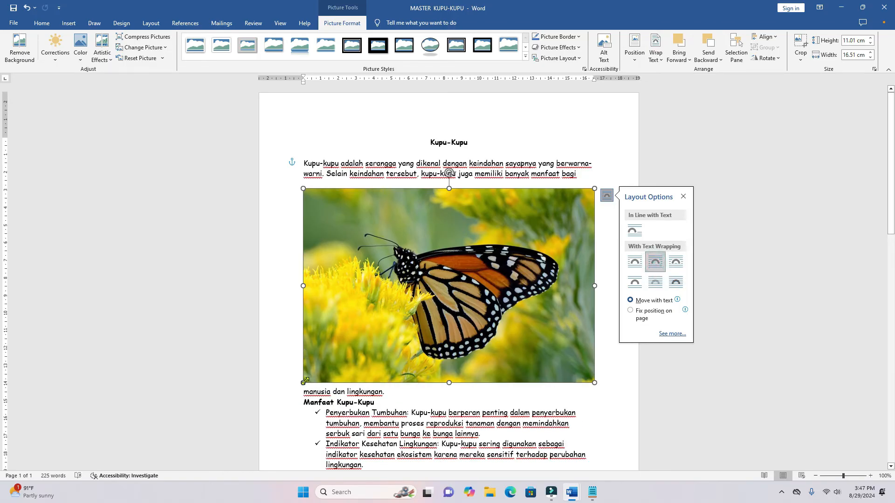
- Shrink the butterfly picture to about 4.63 cm high by 6.94 cm wide and place it to the right of the introductory paragraph
left_click_drag(304, 383, 480, 274)
left_click_drag(546, 237, 537, 209)
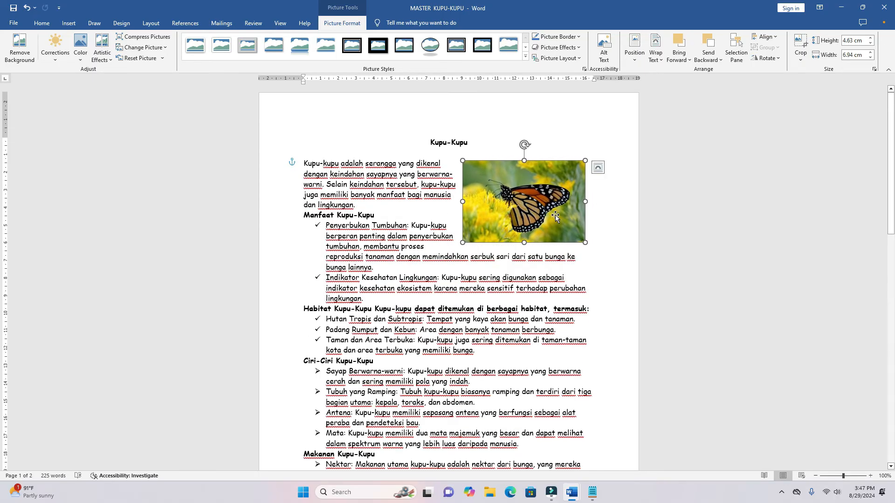
- Try In Front of Text and Behind Text wrapping on the resized picture, and return it to Tight
left_click(597, 169)
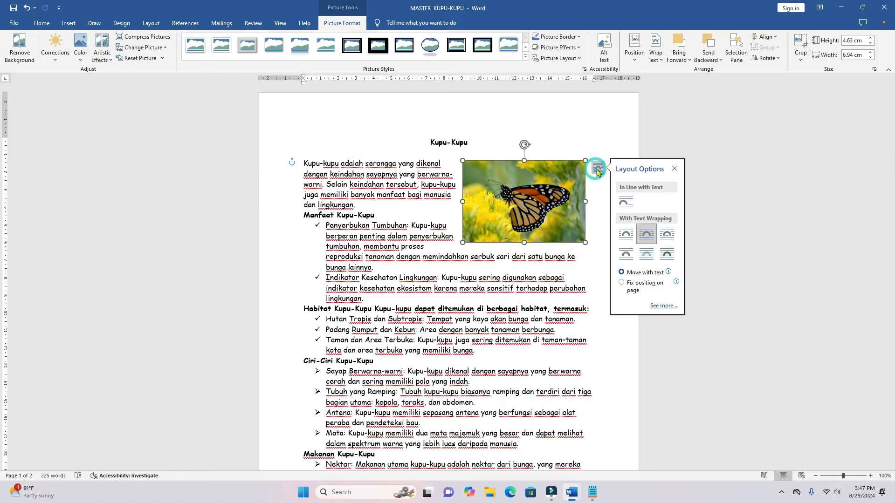
left_click(672, 258)
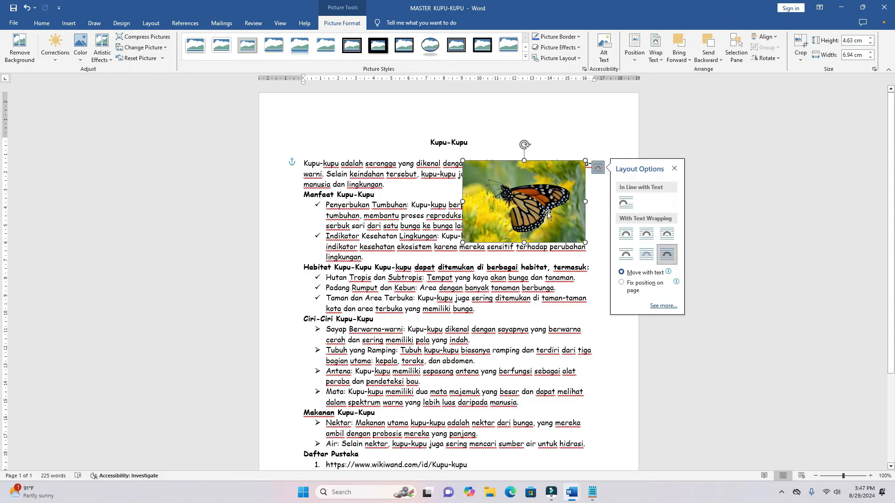
left_click(646, 257)
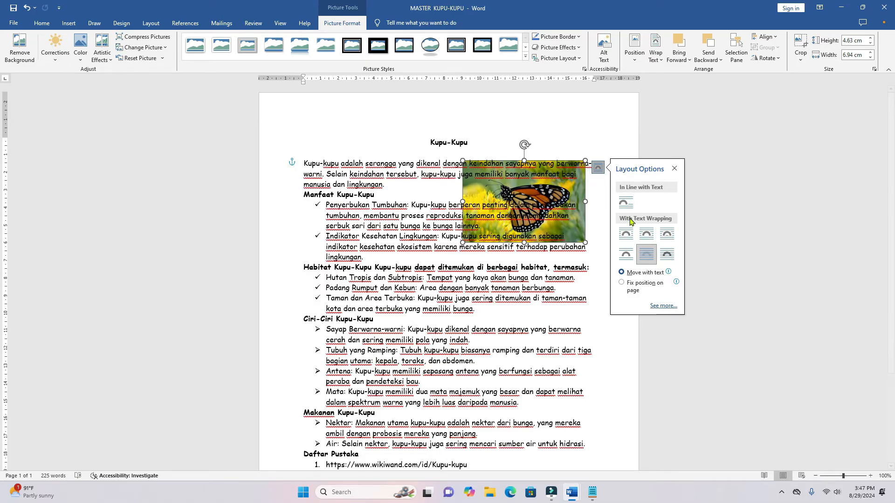
left_click(649, 238)
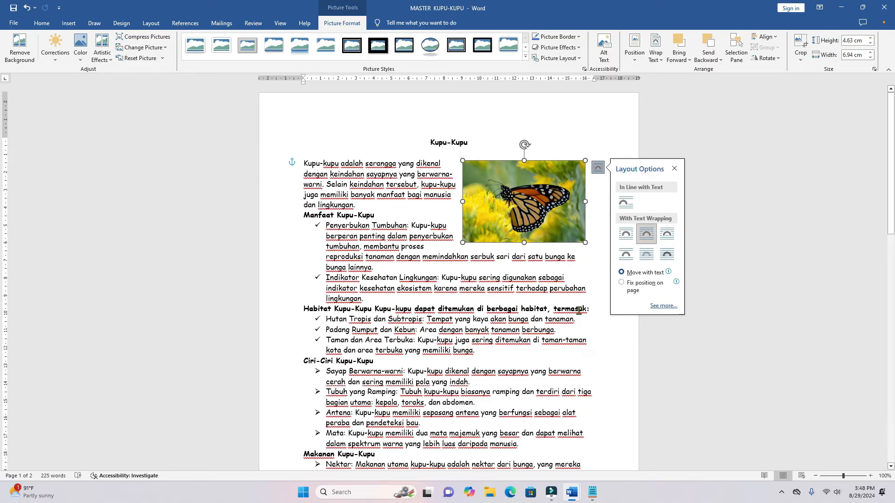
left_click(595, 334)
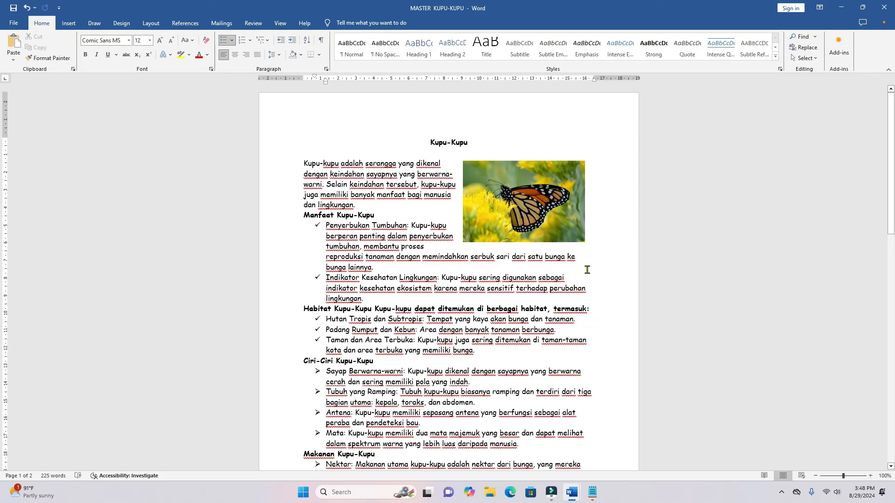
- Review the title, the butterfly picture, the check-mark bullets and the numbering of the "Daftar Pustaka" links
left_click(440, 144)
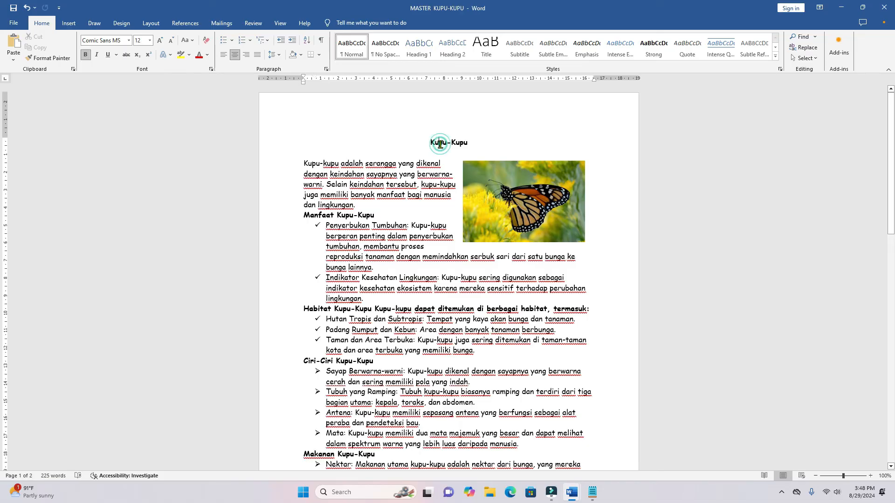
left_click(495, 197)
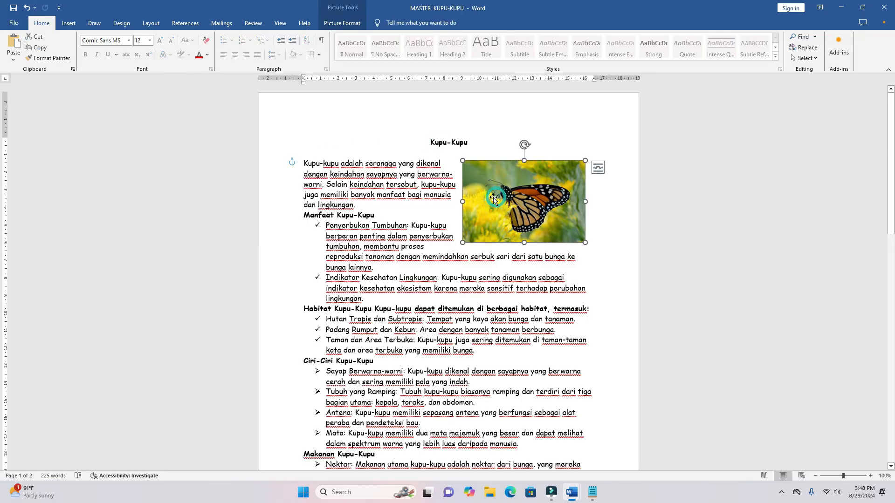
left_click(317, 225)
scroll(326, 233, "down", 10)
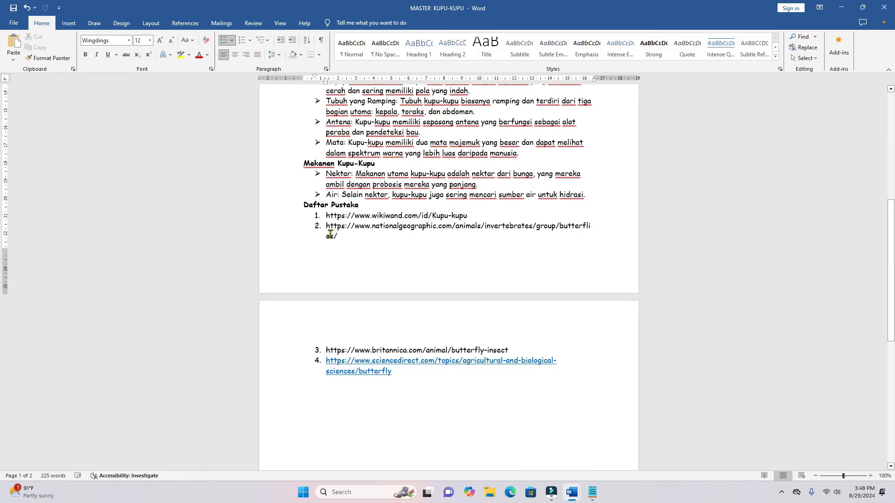
left_click(316, 216)
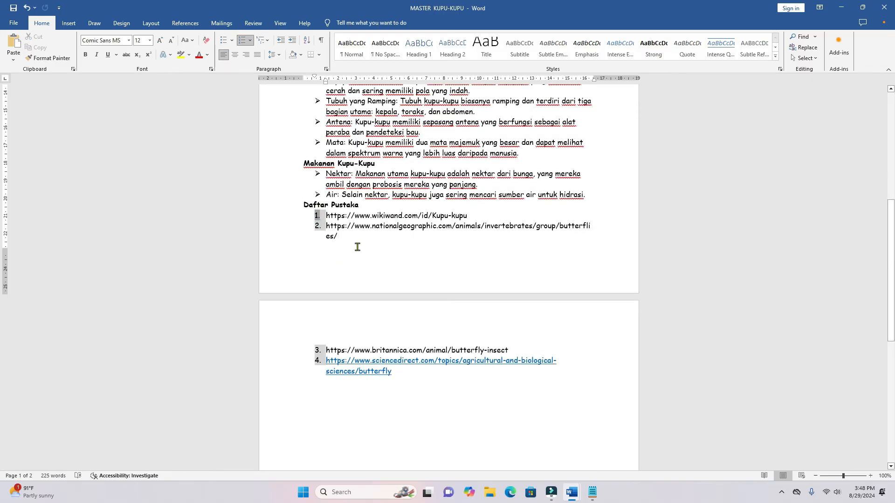
scroll(377, 279, "up", 10)
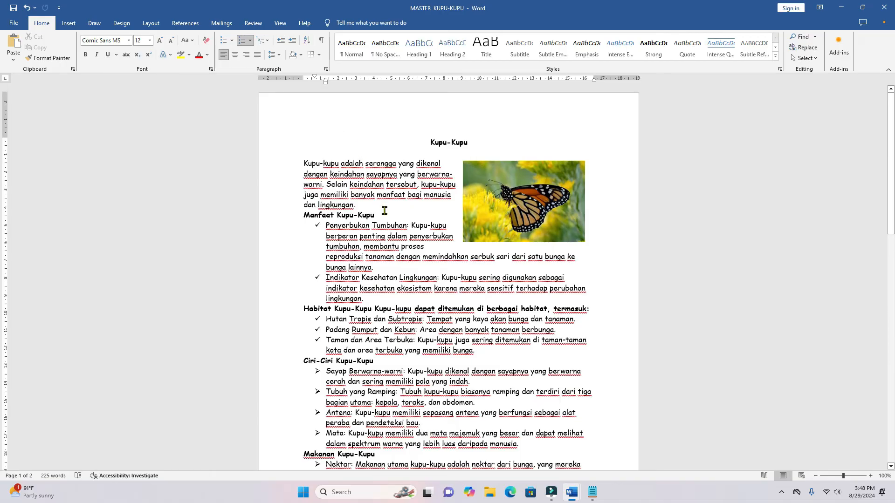
- Try selecting the text from the introductory paragraph through the last habitat bullet, clearing the selection each time
left_click(305, 163)
left_click_drag(341, 171, 557, 349)
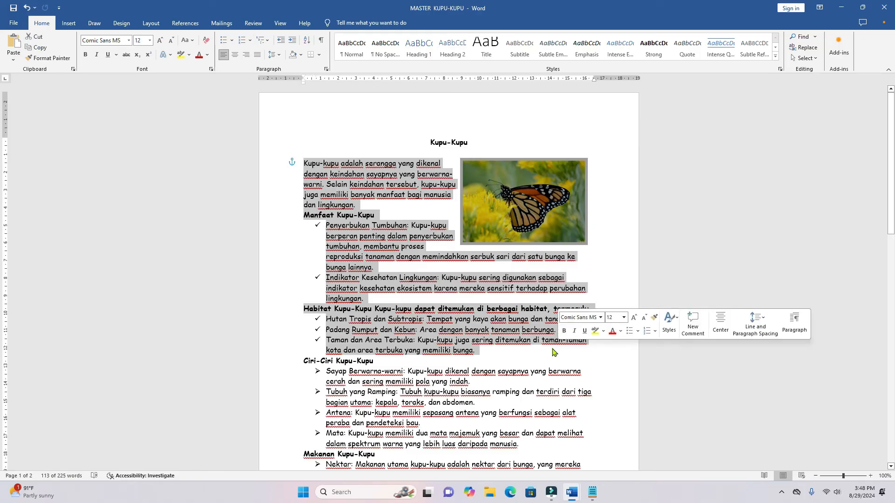
left_click(503, 347)
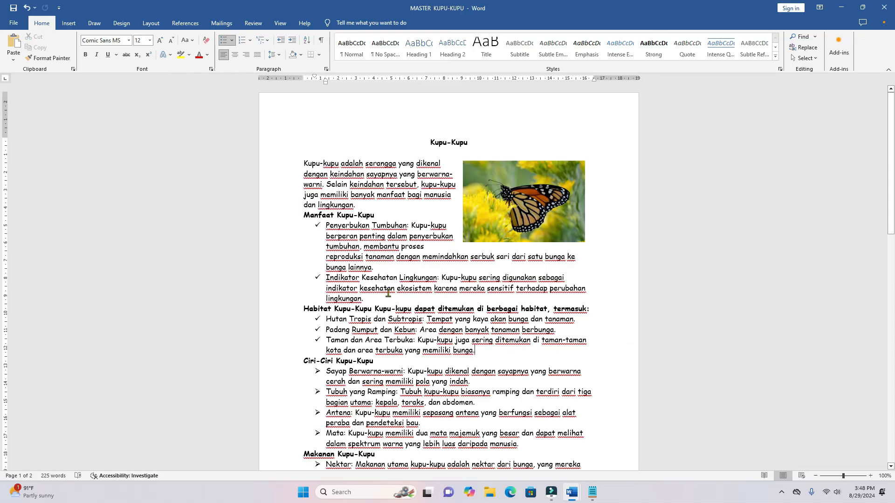
left_click_drag(302, 163, 521, 352)
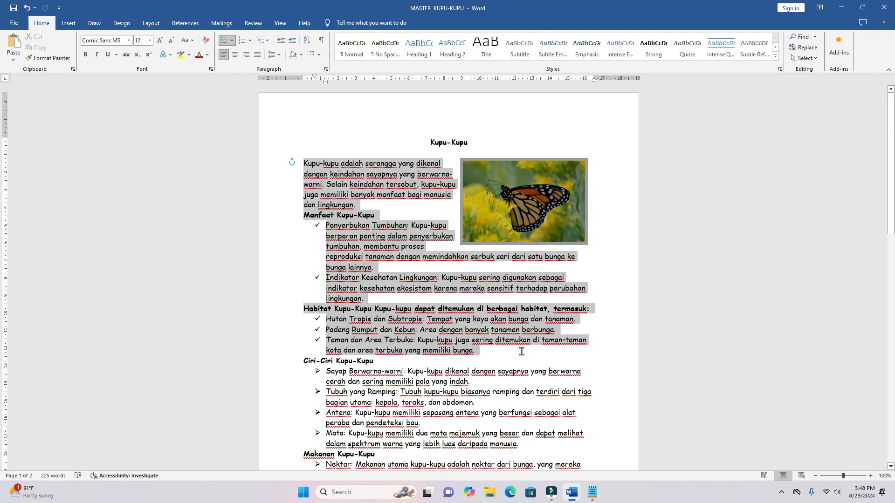
left_click_drag(521, 351, 520, 354)
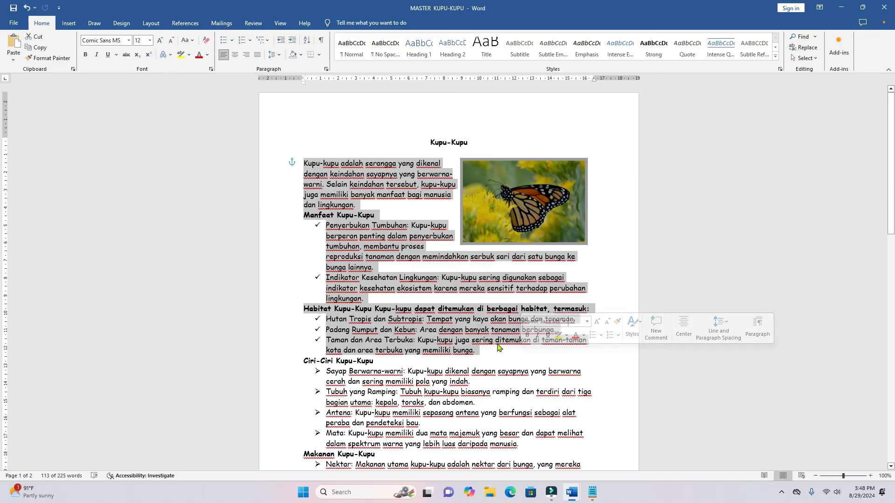
left_click(497, 351)
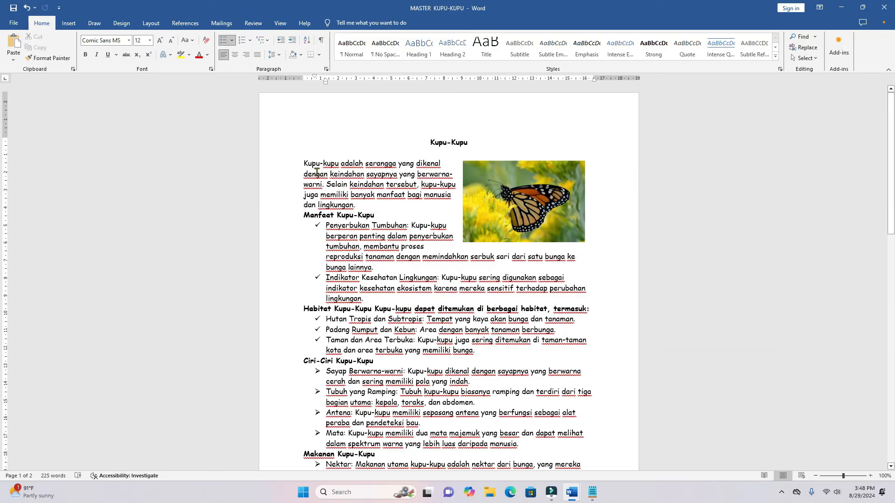
left_click_drag(300, 164, 593, 350)
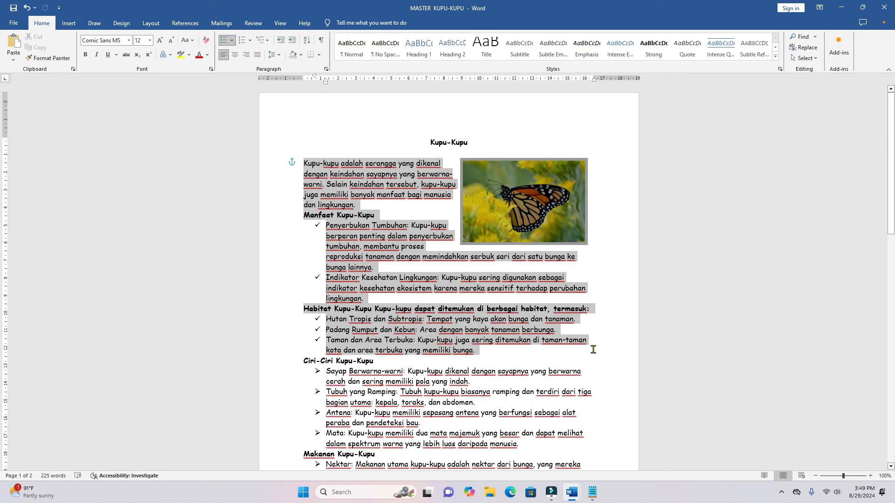
left_click_drag(593, 350, 593, 351)
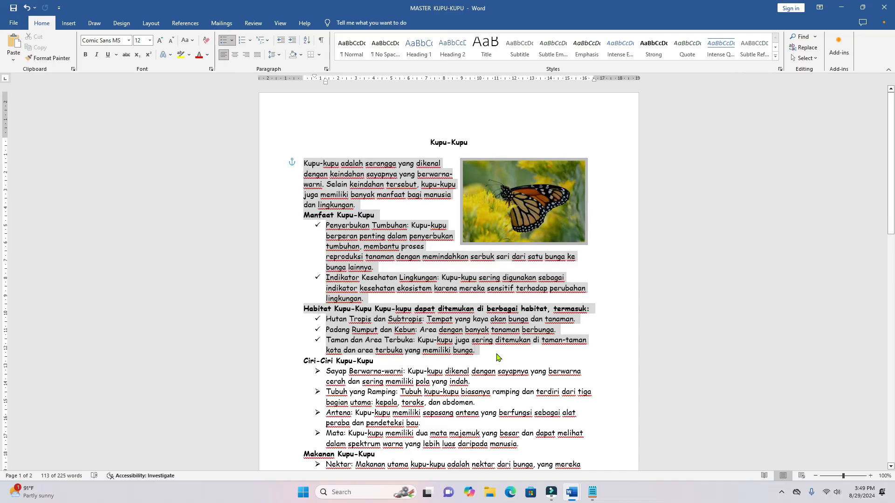
left_click(496, 356)
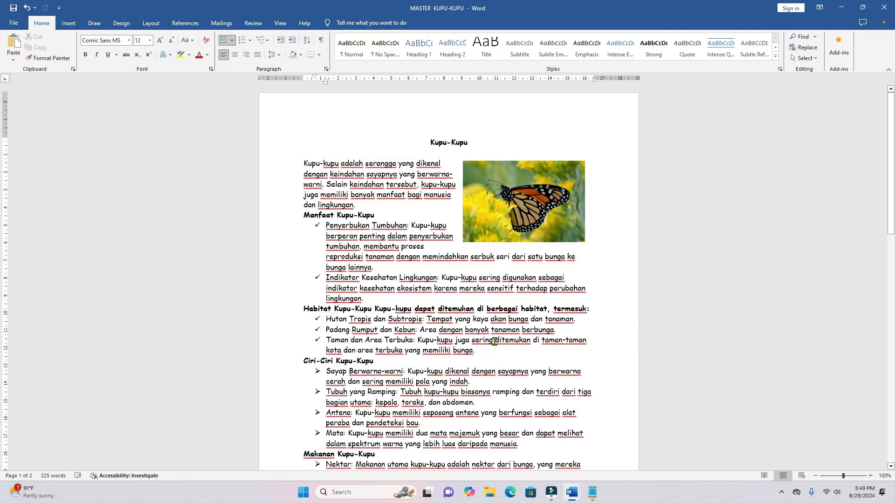